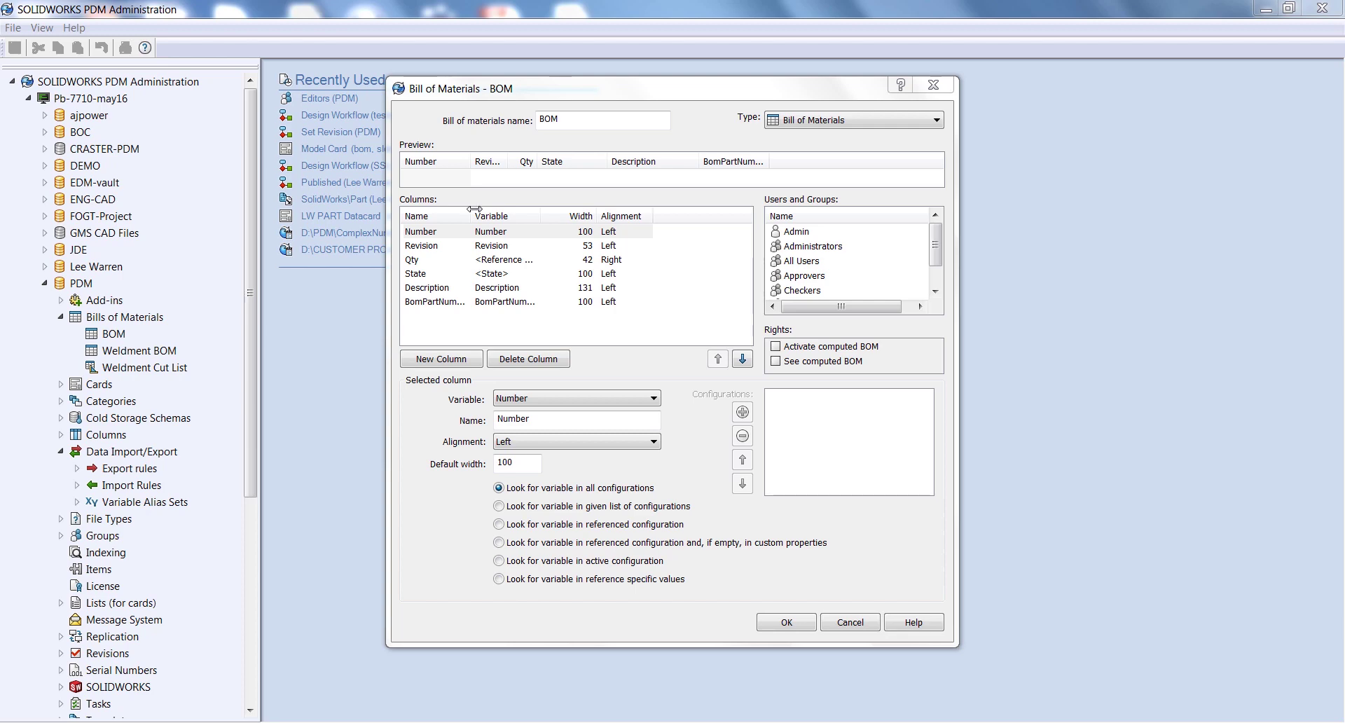
Delete the BomPartNumber column from the BOM bill of materials and save the definition.
{"action": "left_click_drag", "start_coordinate": [540, 216], "coordinate": [548, 216]}
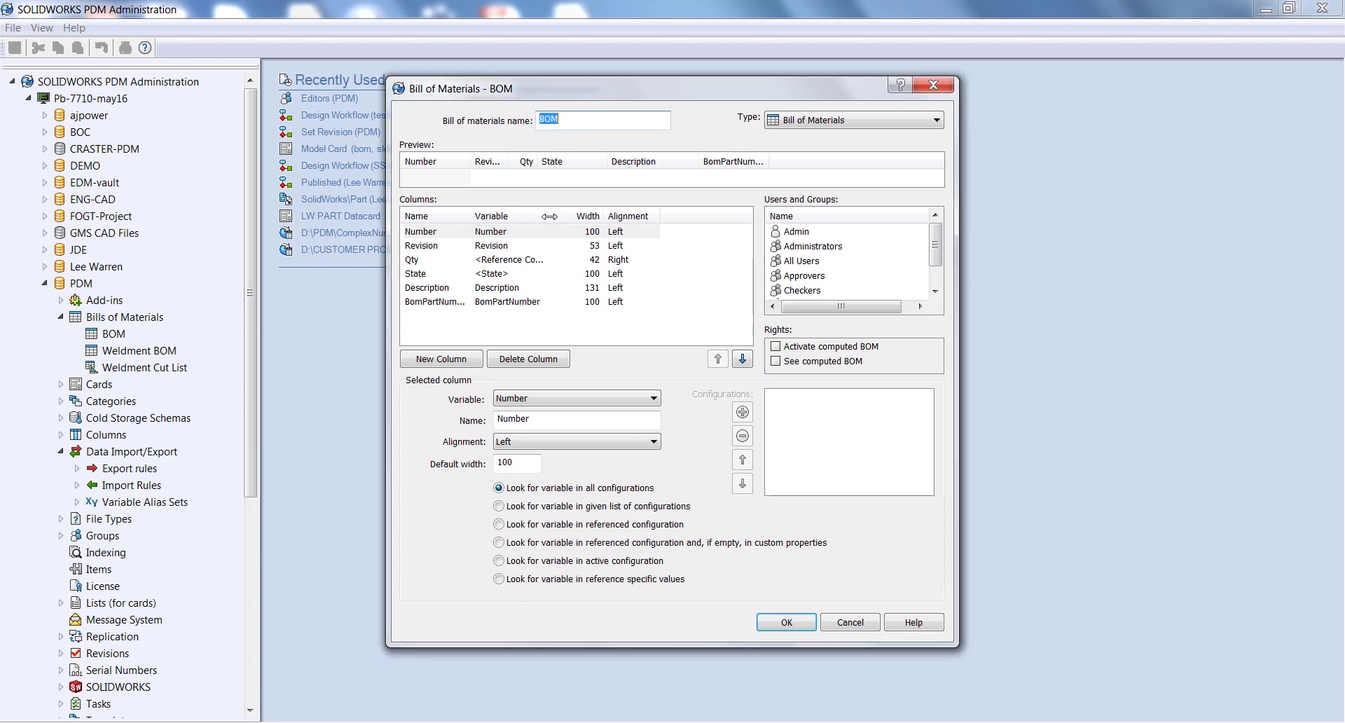
{"action": "left_click", "coordinate": [603, 326]}
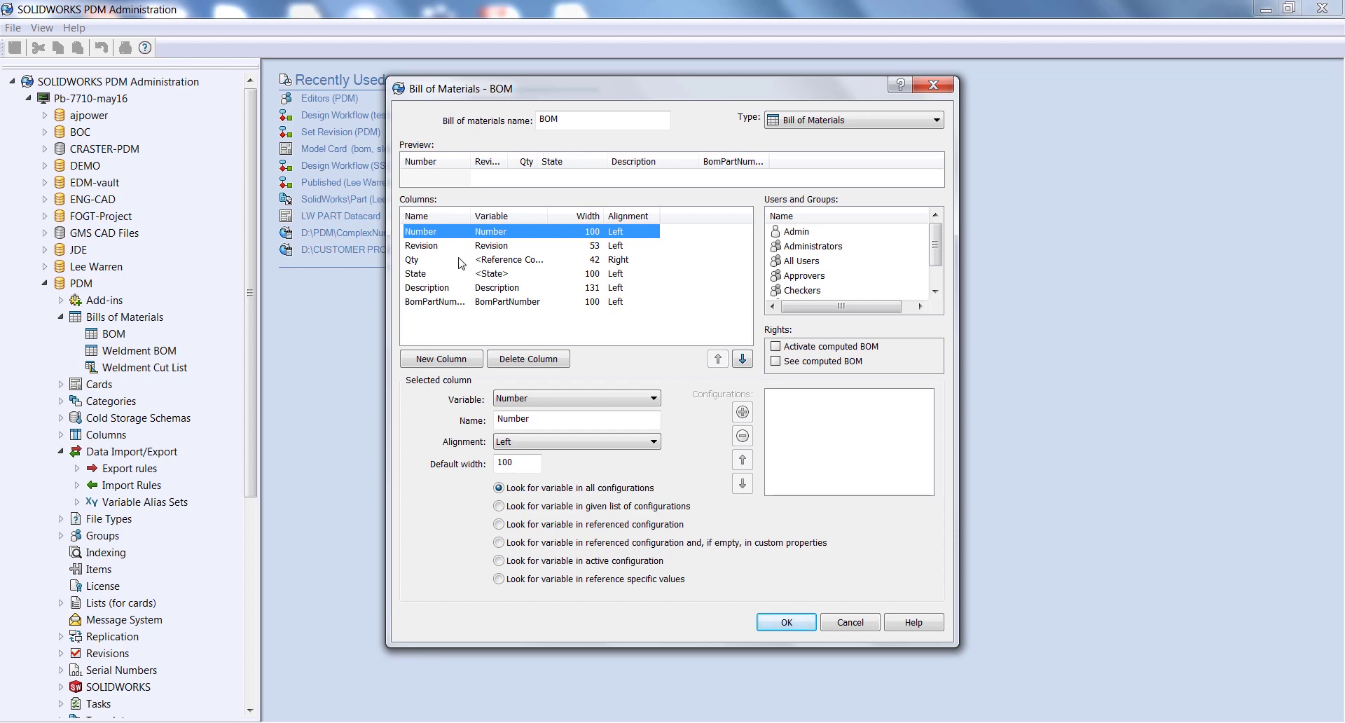
{"action": "left_click", "coordinate": [435, 301]}
{"action": "left_click", "coordinate": [524, 359]}
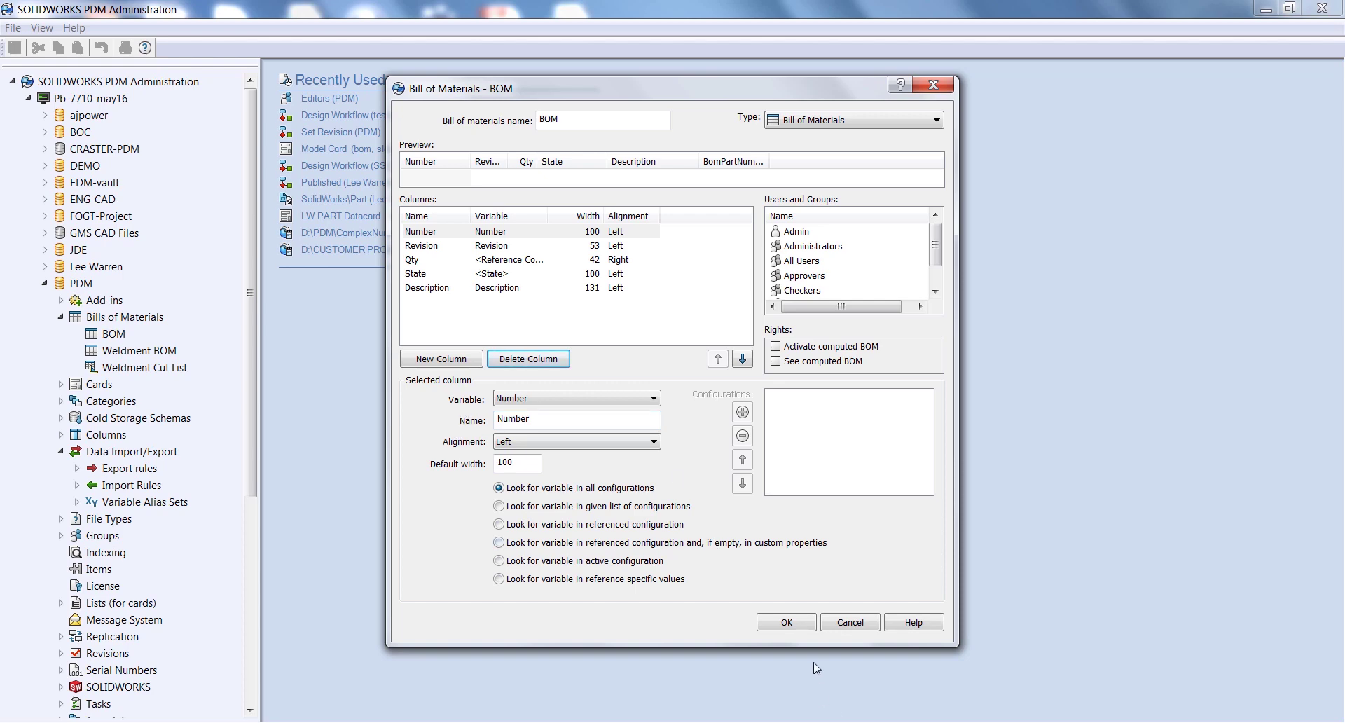
{"action": "left_click", "coordinate": [811, 622]}
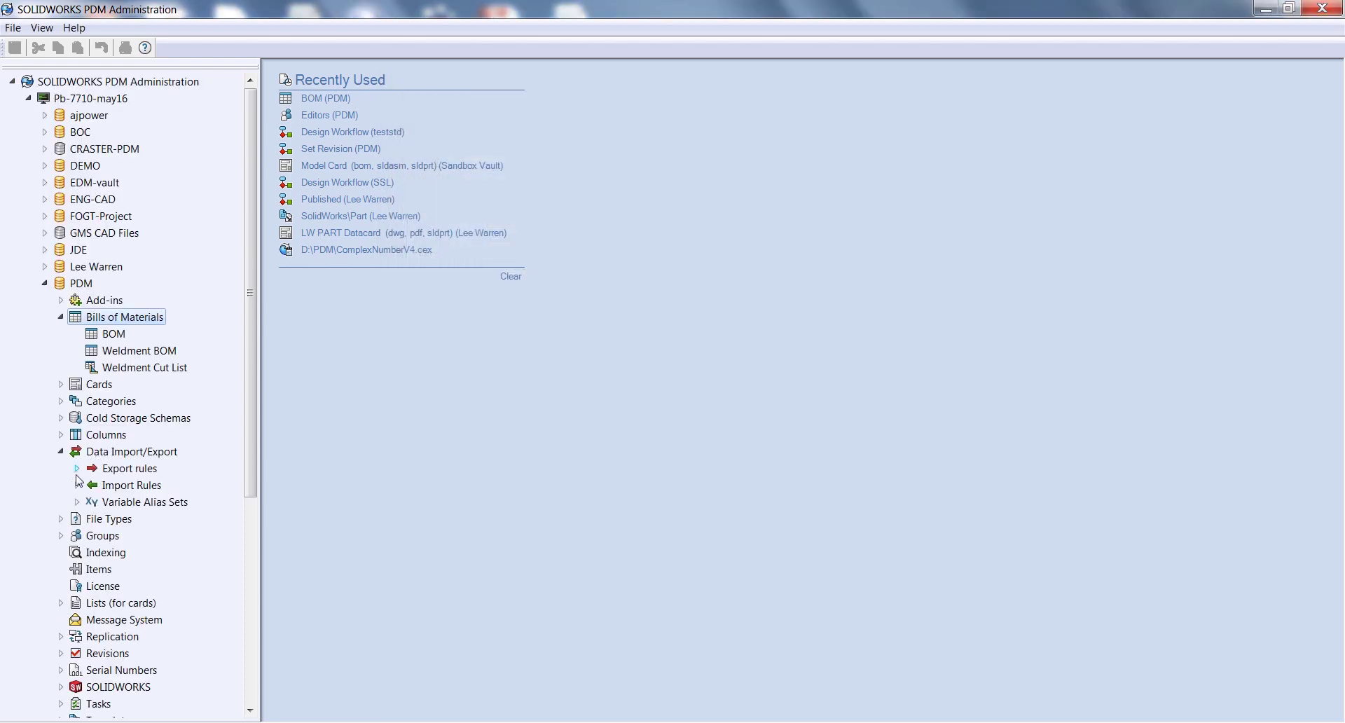
Create a new data export rule in the PDM vault and name it XML Export.
{"action": "right_click", "coordinate": [131, 475]}
{"action": "left_click", "coordinate": [160, 484]}
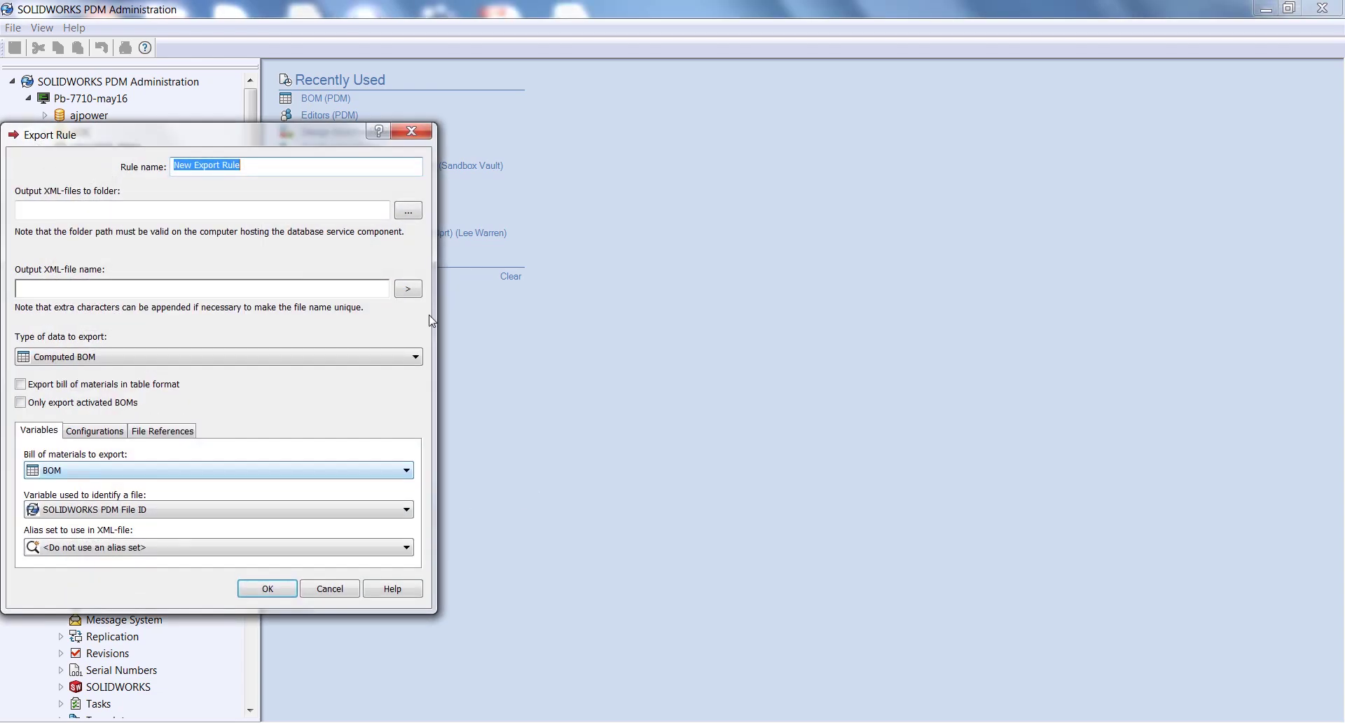
{"action": "left_click_drag", "start_coordinate": [230, 135], "coordinate": [637, 144]}
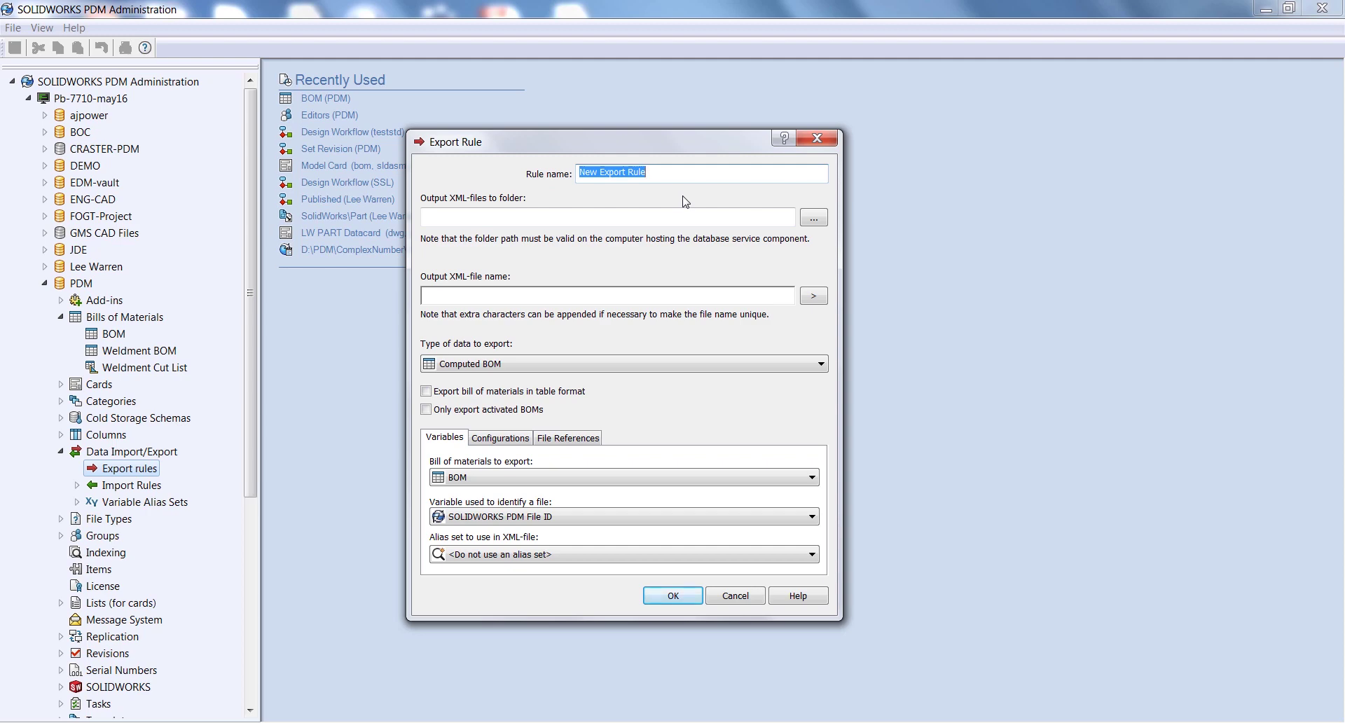
{"action": "type", "text": "XML Export"}
Enter the network path \\server01\folder as the output folder for the XML files.
{"action": "left_click", "coordinate": [788, 223]}
{"action": "left_click", "coordinate": [628, 223]}
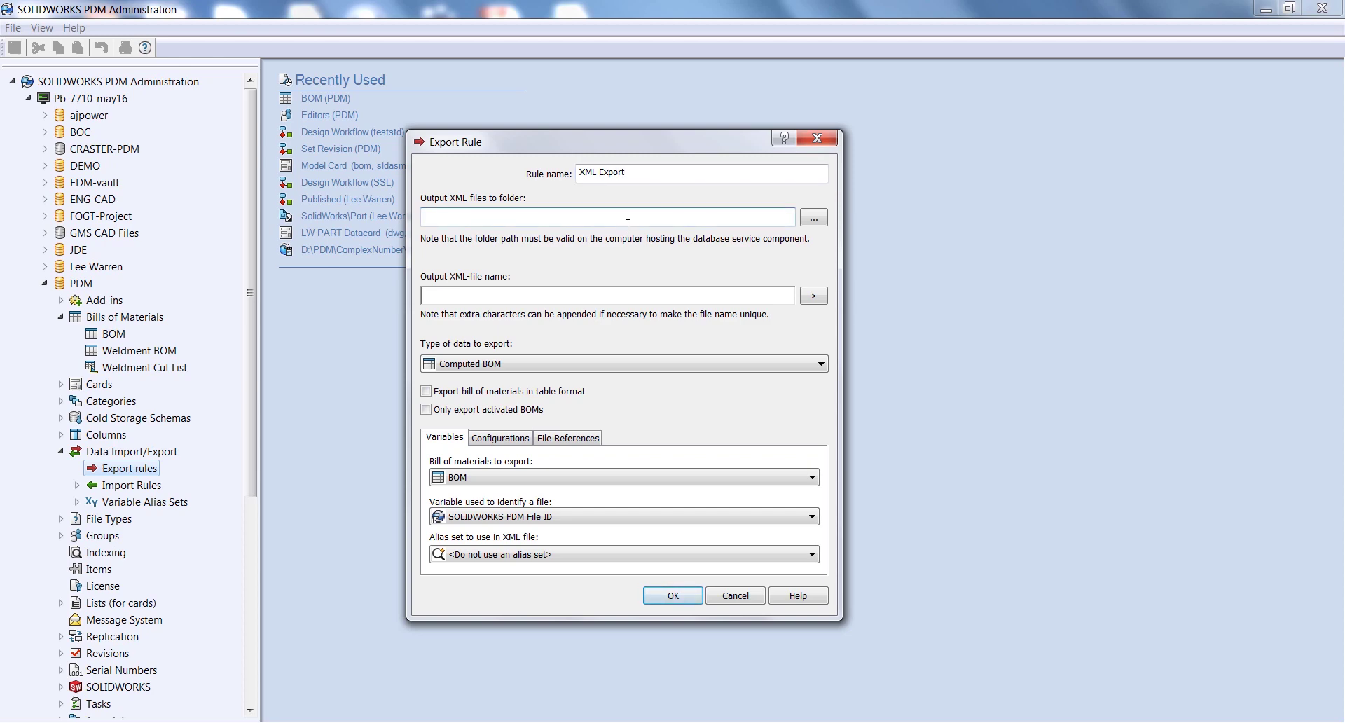
{"action": "type", "text": "\\\\server01\\folder"}
{"action": "left_click_drag", "start_coordinate": [495, 217], "coordinate": [471, 219]}
{"action": "left_click", "coordinate": [521, 213]}
Browse to the XMLs folder on the DATA (D:) drive and set it as the XML output folder.
{"action": "left_click", "coordinate": [814, 218]}
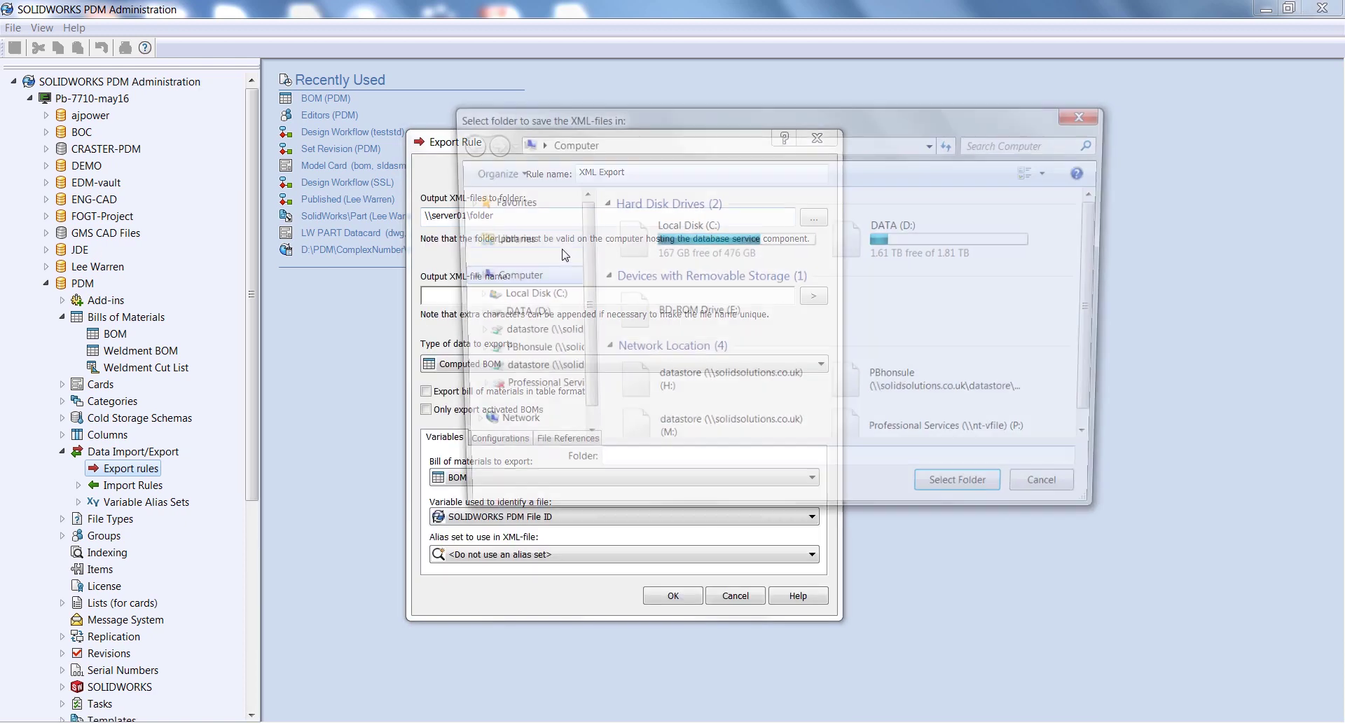
{"action": "double_click", "coordinate": [910, 238]}
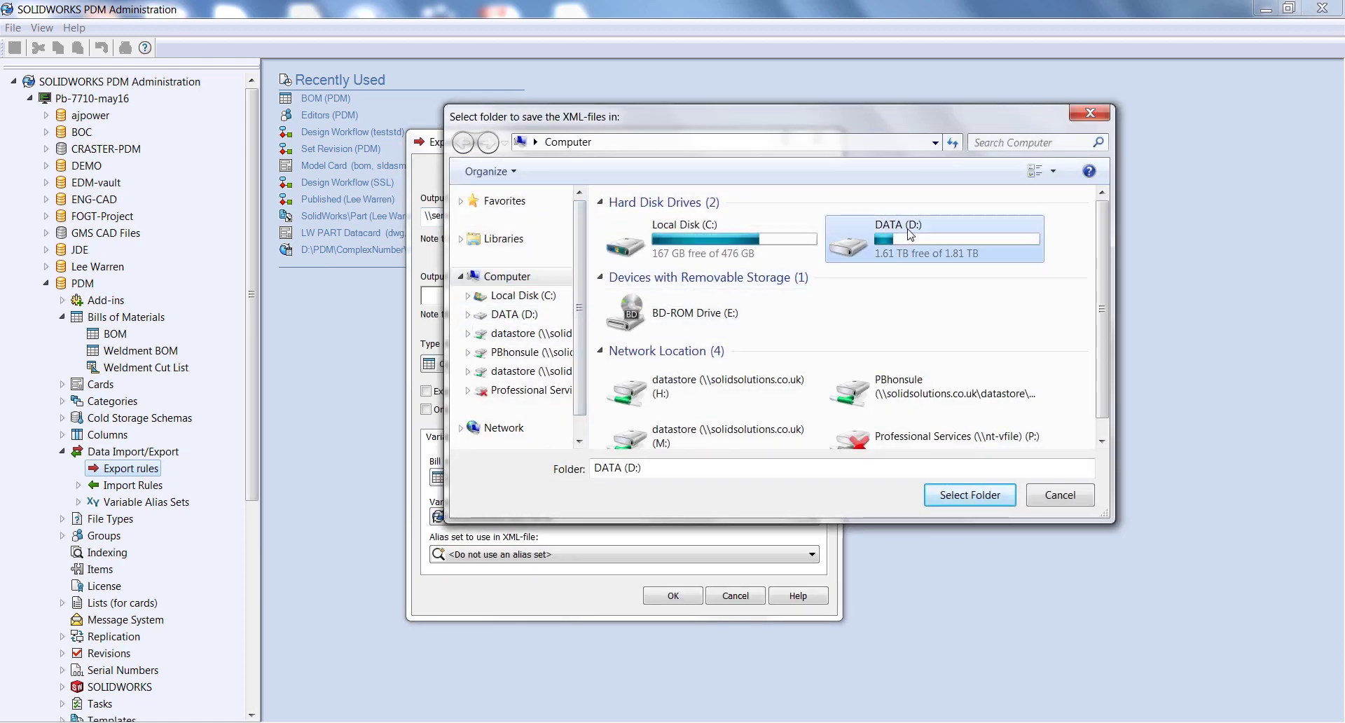
{"action": "left_click", "coordinate": [648, 316]}
{"action": "scroll", "coordinate": [697, 330], "scroll_direction": "down", "scroll_amount": 5}
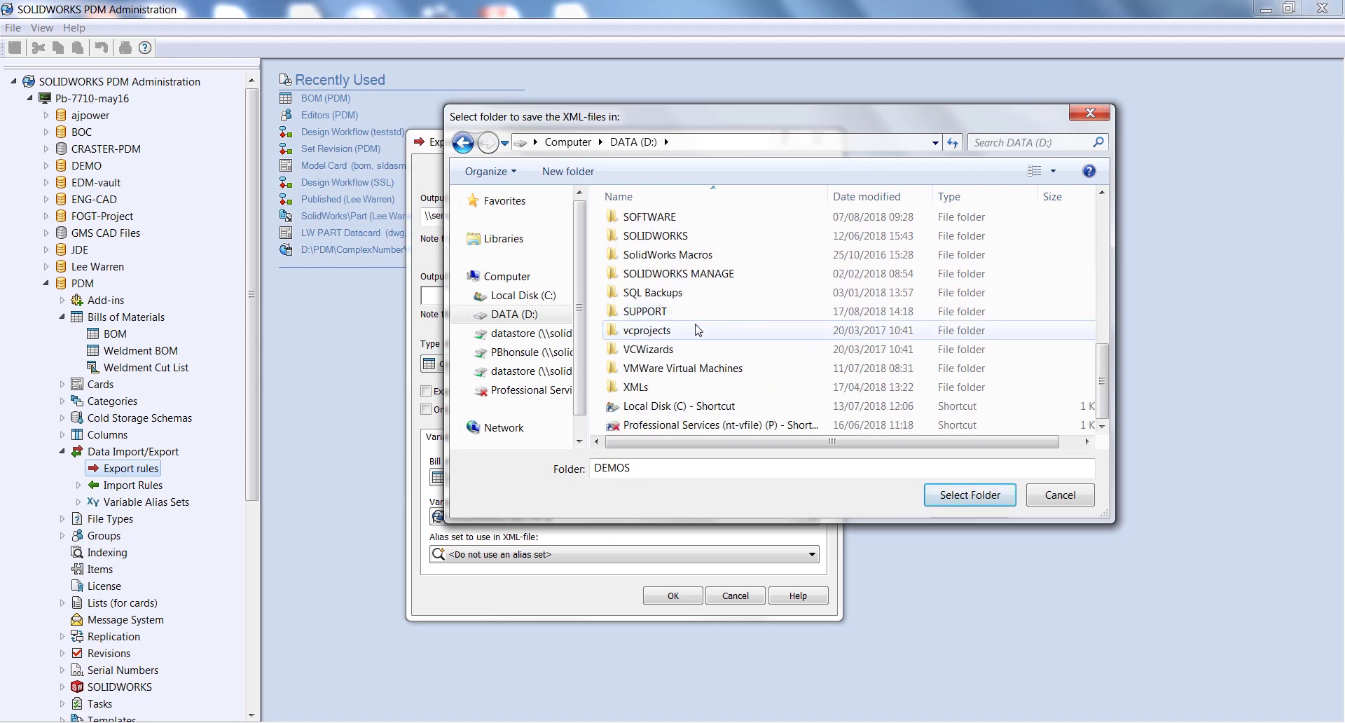
{"action": "left_click", "coordinate": [674, 387]}
{"action": "left_click", "coordinate": [969, 494]}
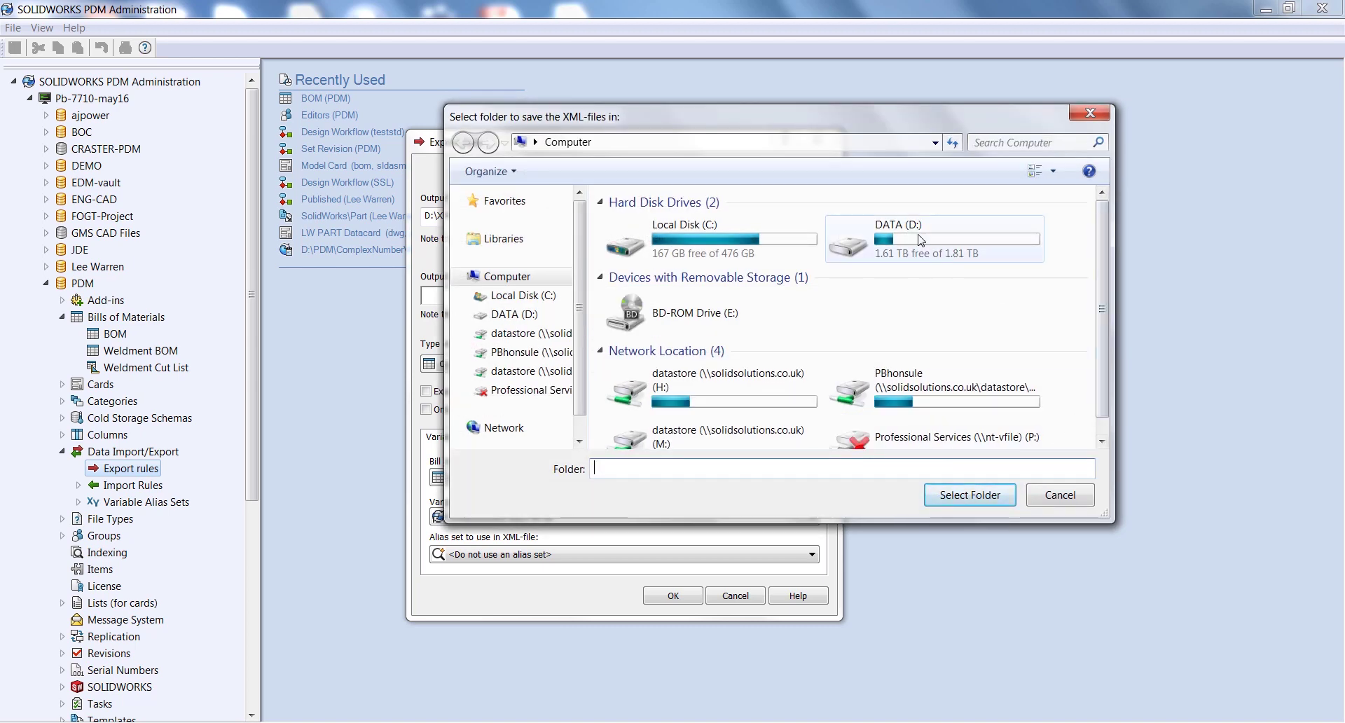
{"action": "left_click", "coordinate": [1060, 494]}
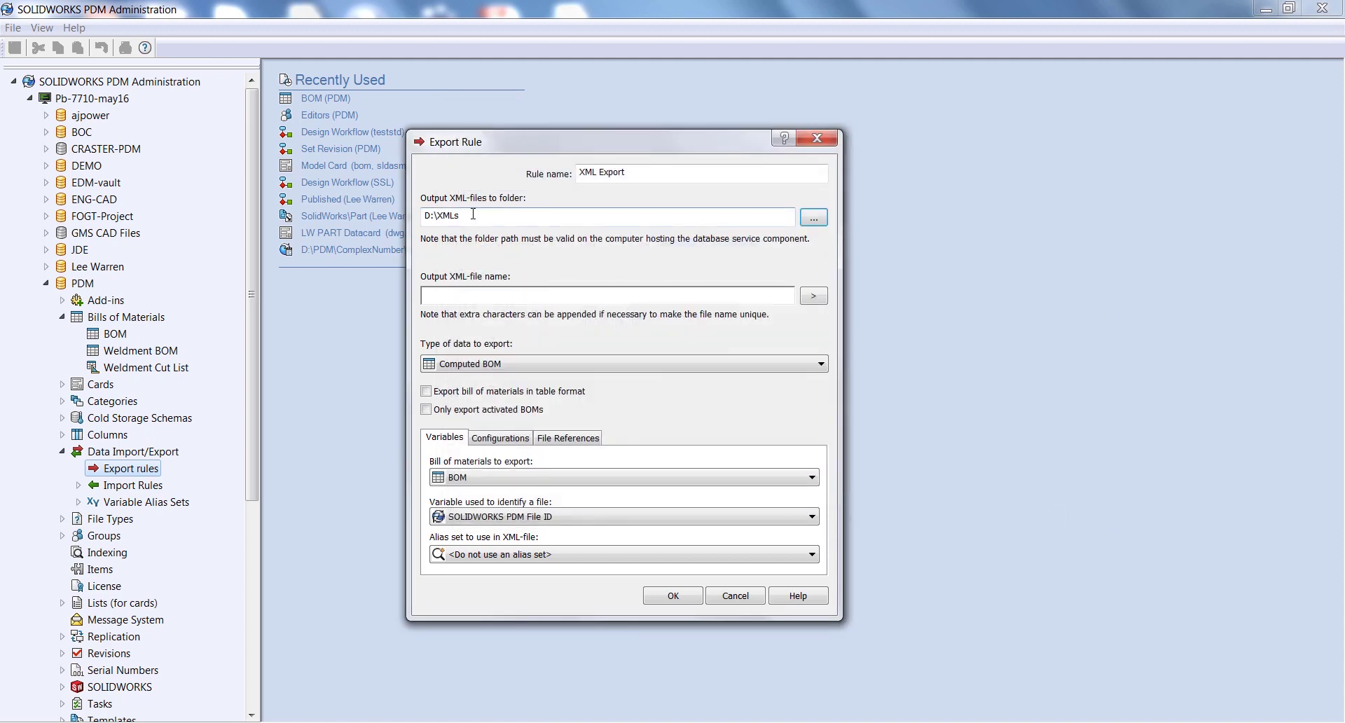
Build the output XML file name from the File Name placeholder, the text -REV- and the Revision variable.
{"action": "left_click", "coordinate": [809, 297]}
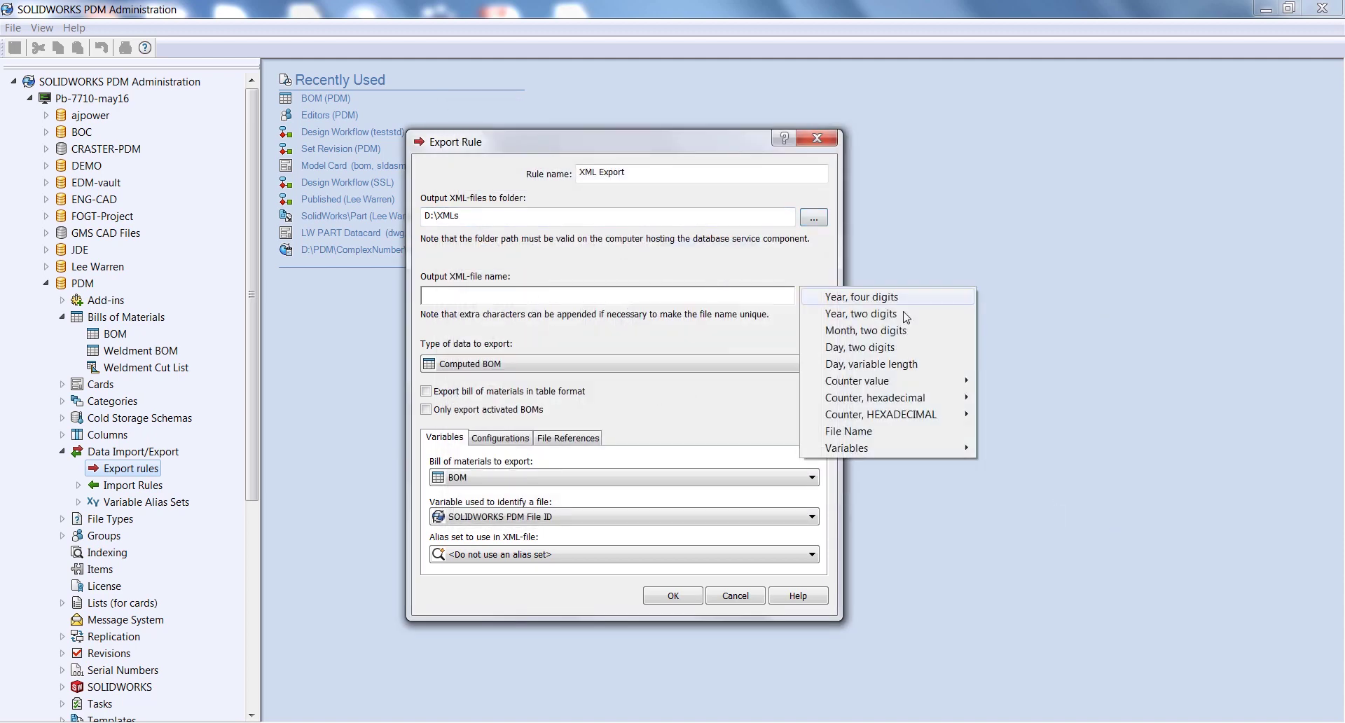
{"action": "left_click", "coordinate": [951, 434]}
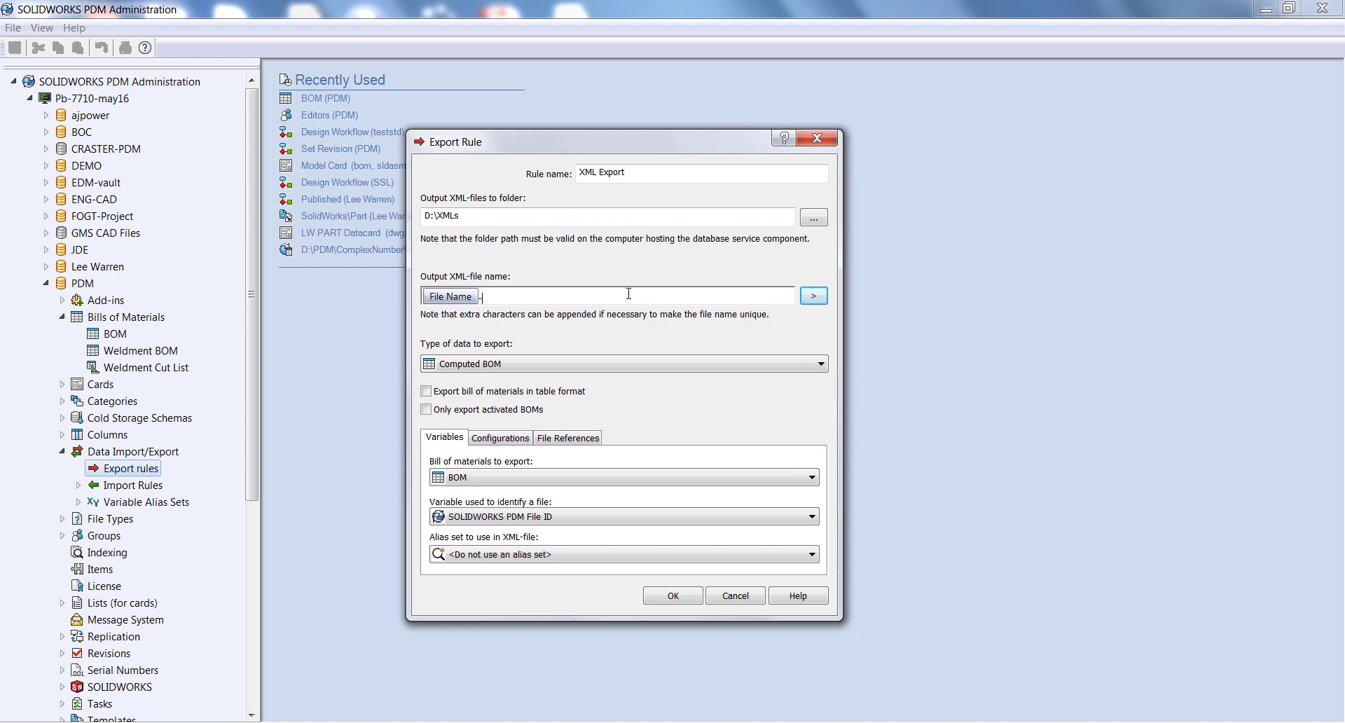
{"action": "type", "text": "-REV-"}
{"action": "left_click", "coordinate": [815, 296]}
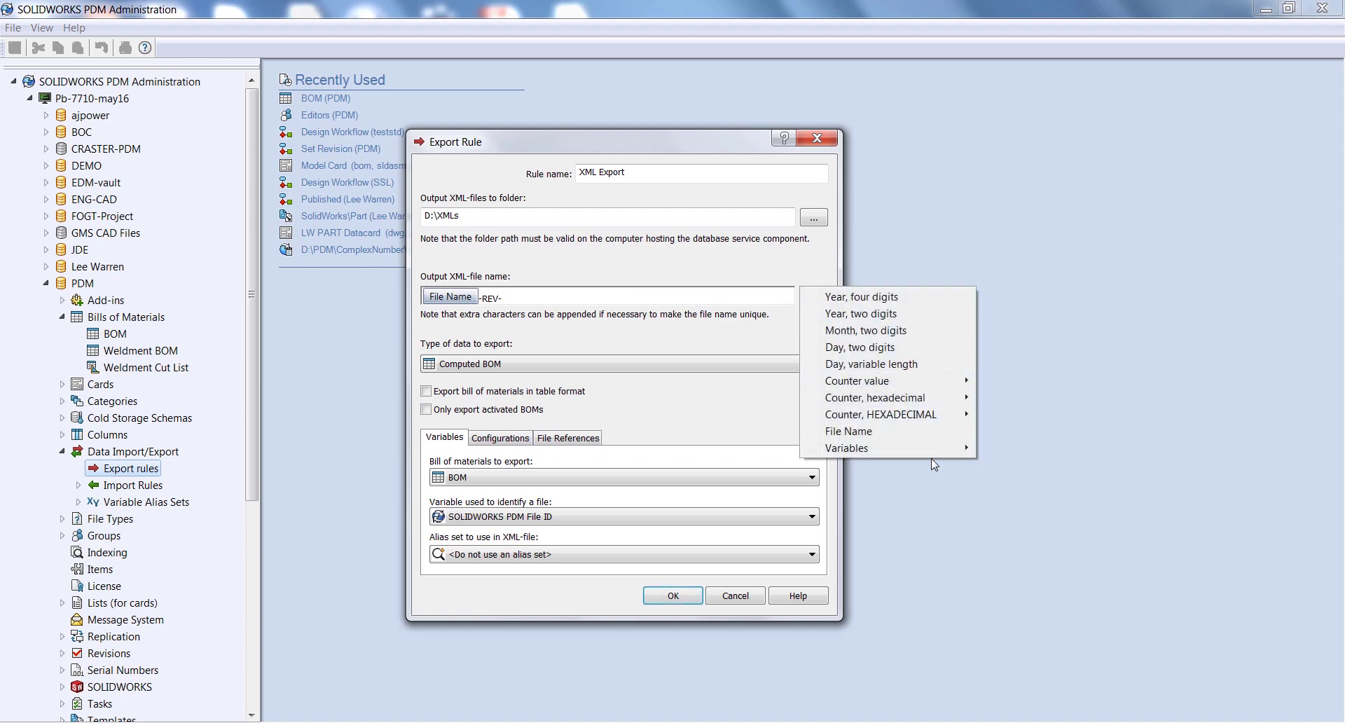
{"action": "mouse_move", "coordinate": [910, 449]}
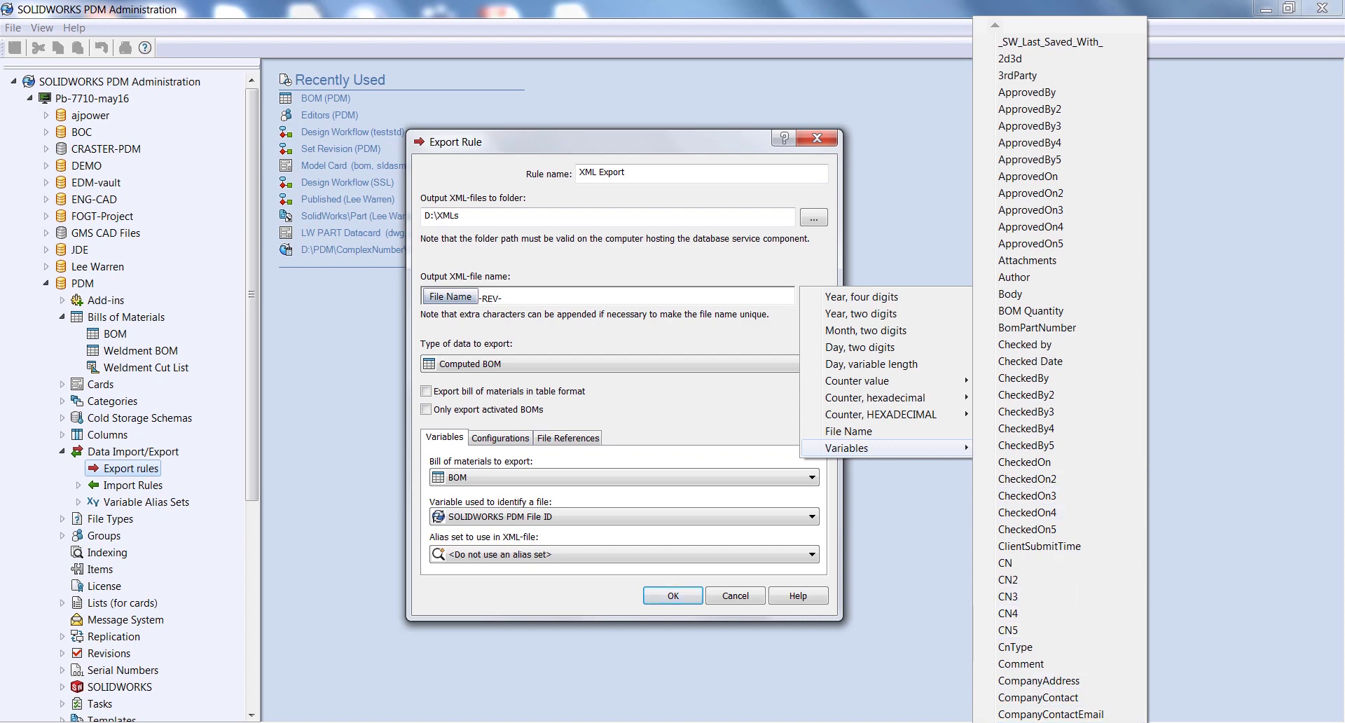
{"action": "mouse_move", "coordinate": [1059, 722]}
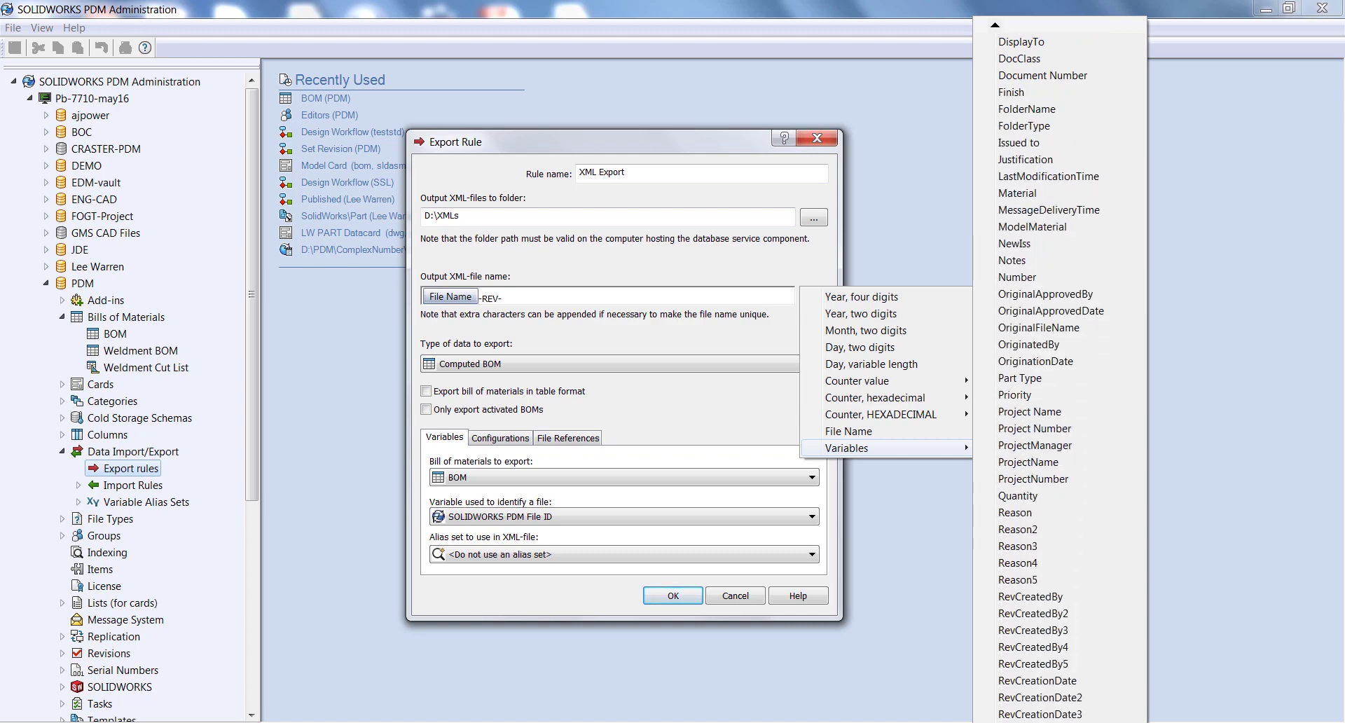
{"action": "left_click", "coordinate": [1023, 683]}
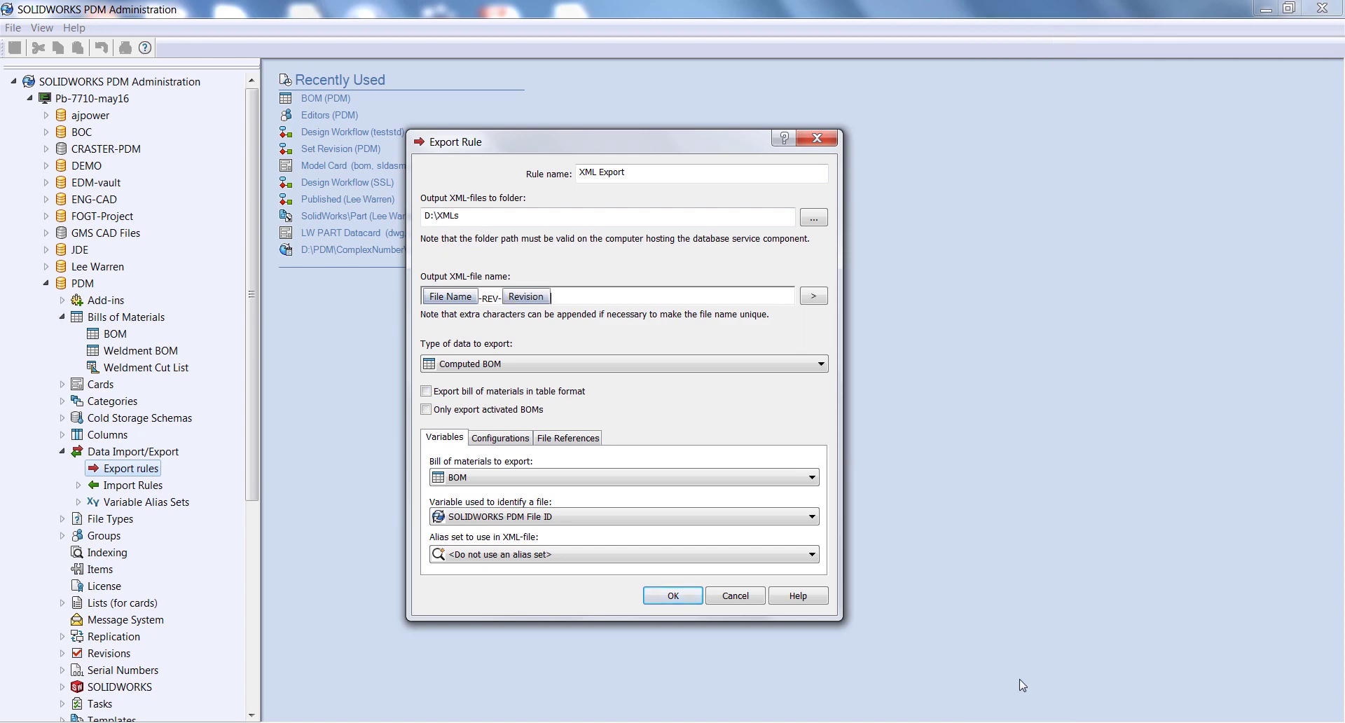
Choose Computed BOM as the type of data to export and BOM as the bill of materials.
{"action": "left_click", "coordinate": [534, 364]}
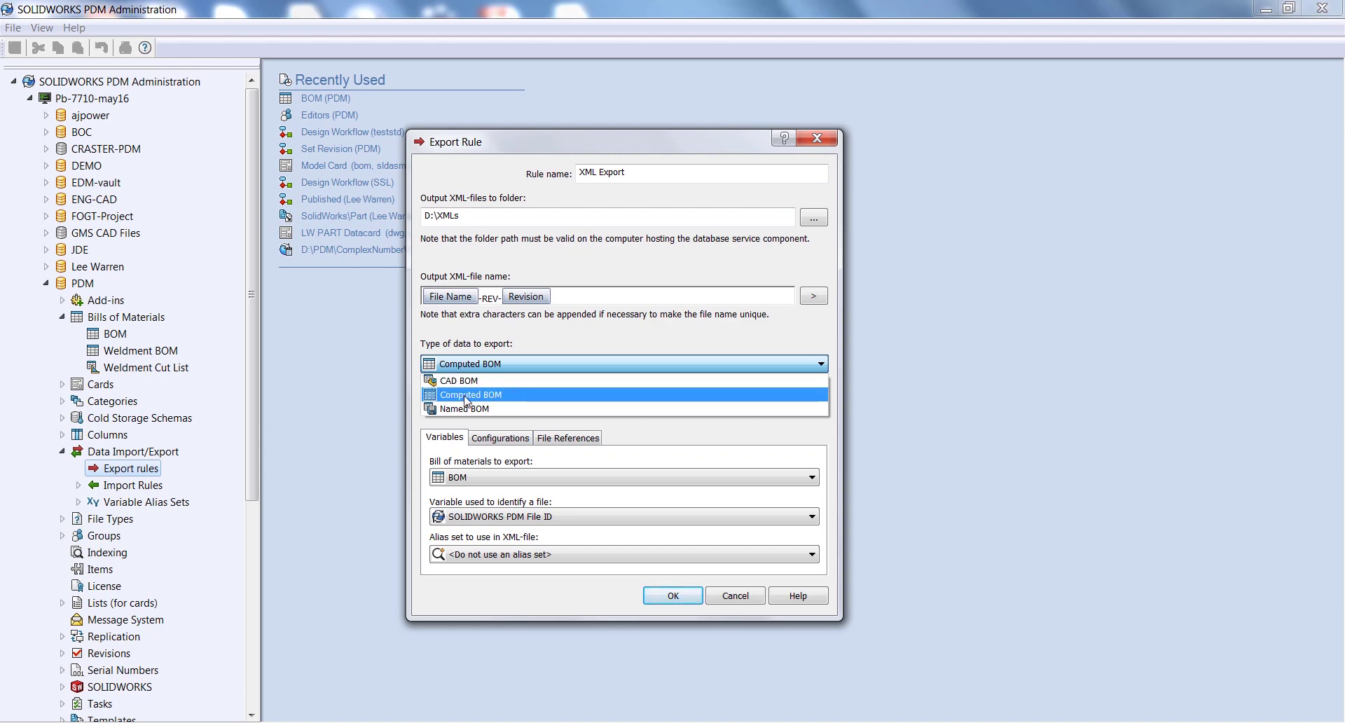
{"action": "left_click", "coordinate": [522, 395]}
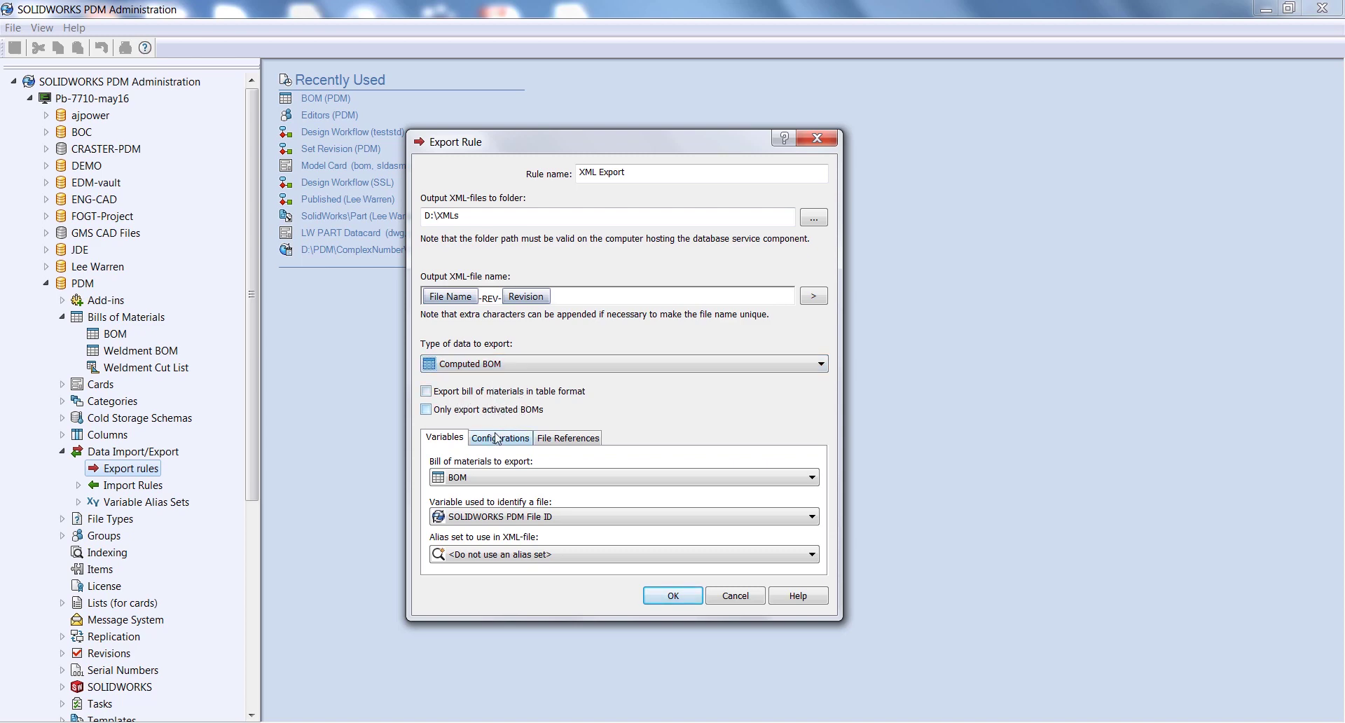
{"action": "left_click", "coordinate": [494, 480]}
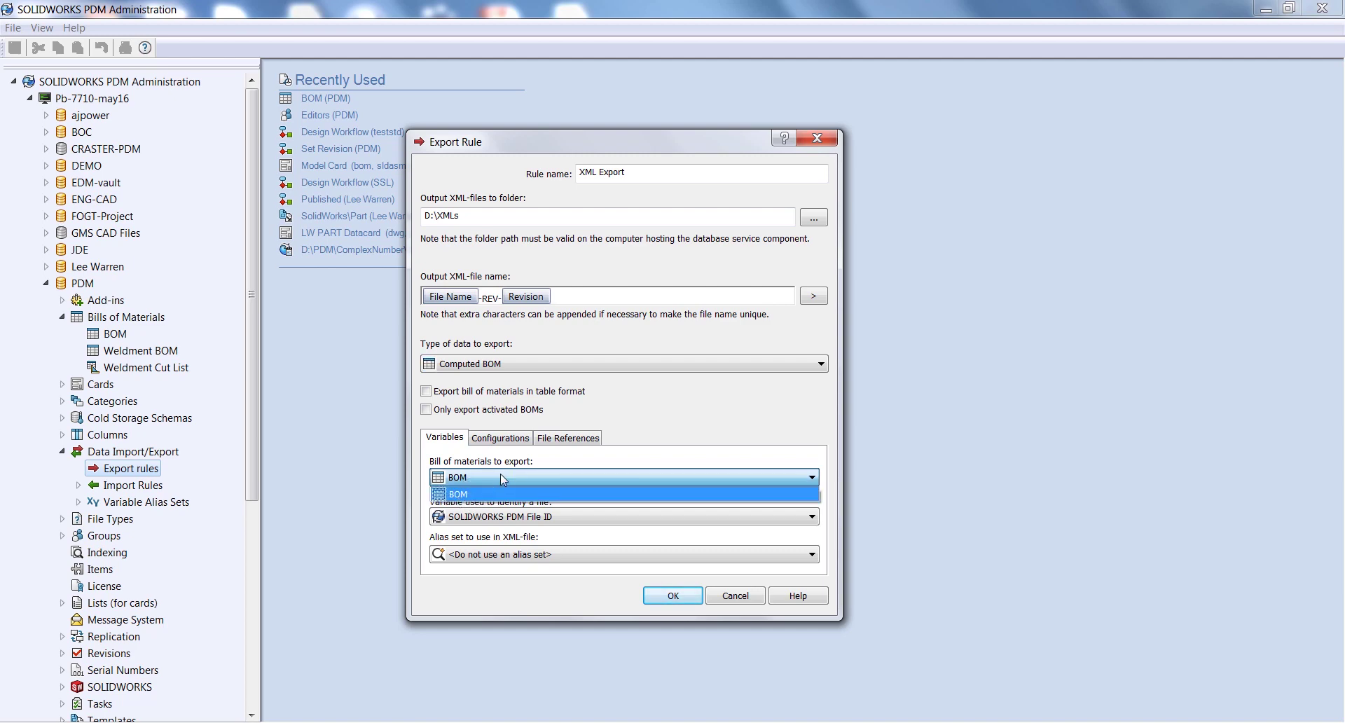
{"action": "left_click", "coordinate": [520, 475]}
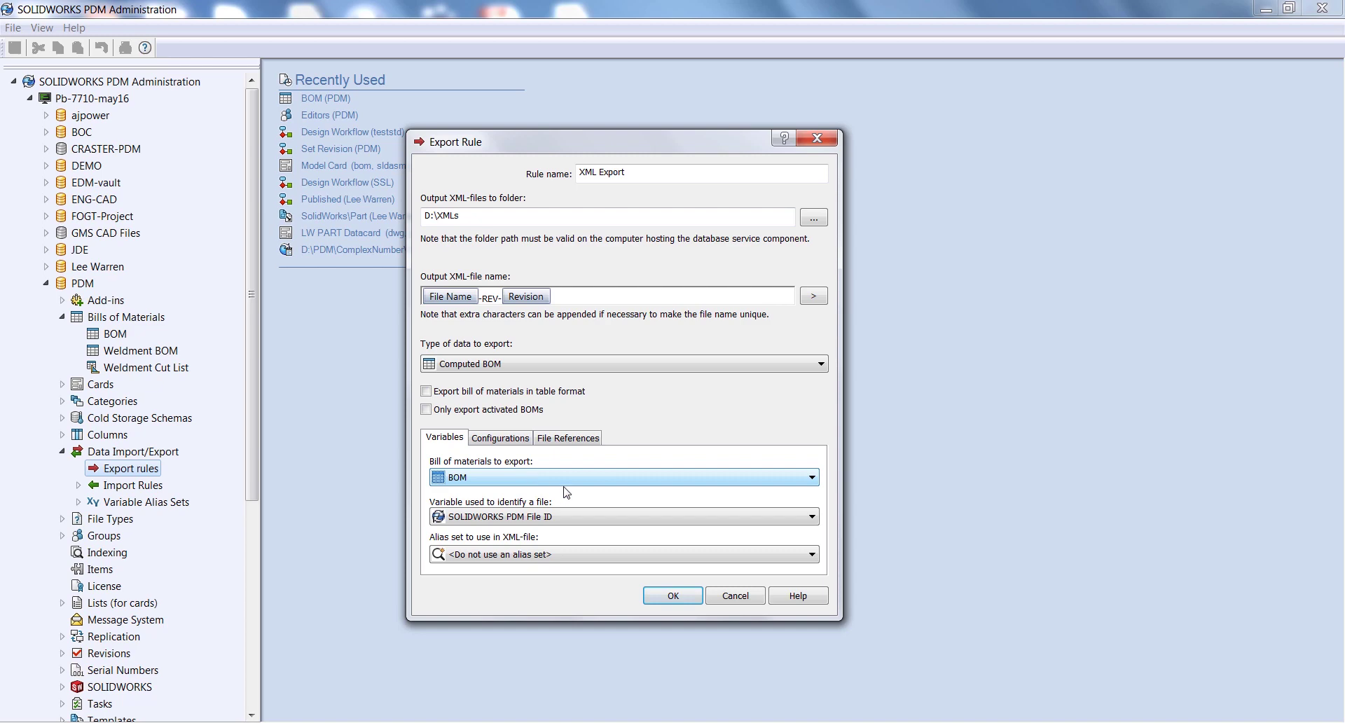
Keep SOLIDWORKS PDM File ID as the file-identifying variable and use no alias set for the XML file.
{"action": "left_click", "coordinate": [607, 519]}
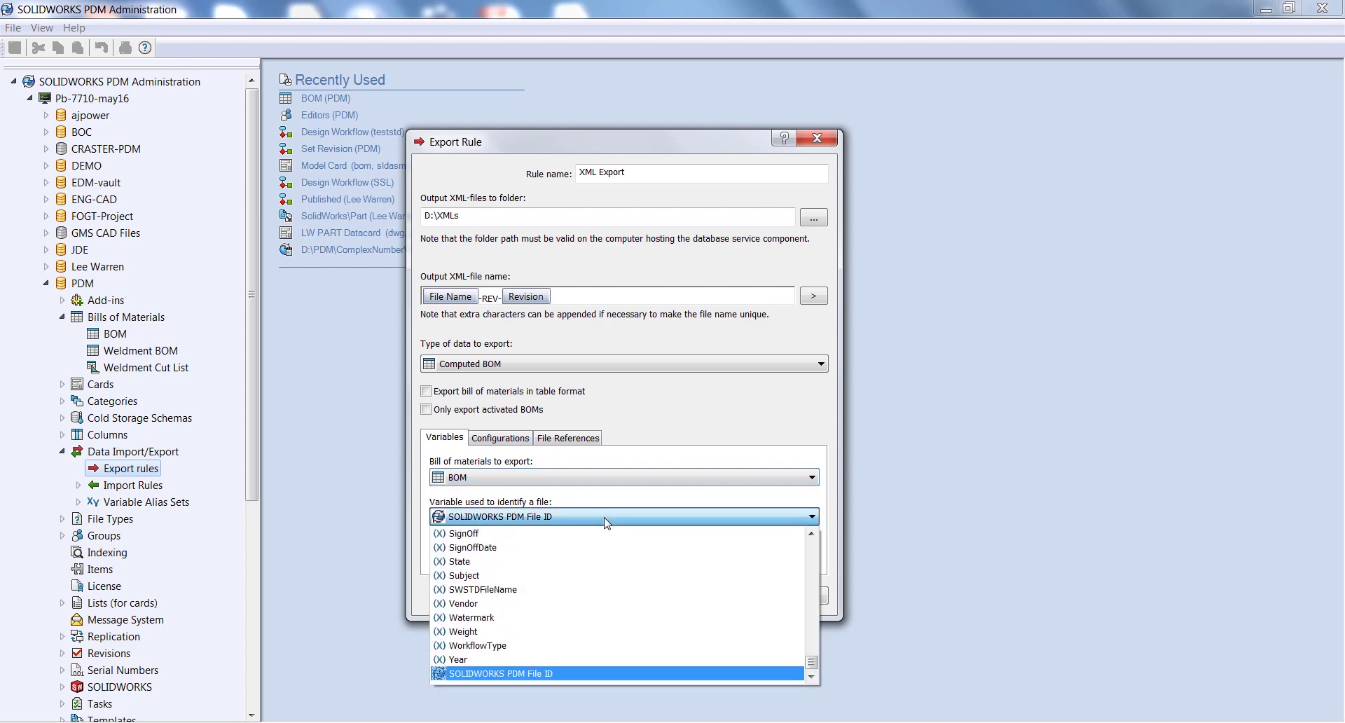
{"action": "left_click", "coordinate": [607, 522]}
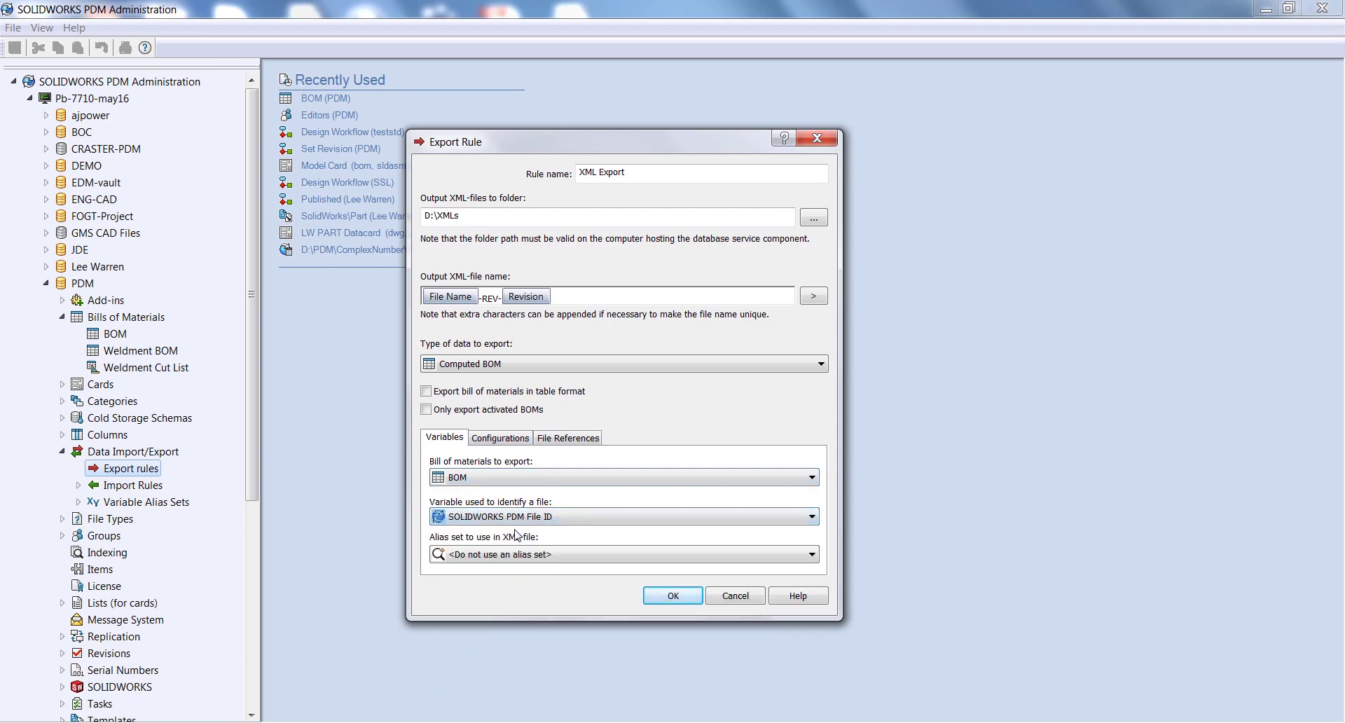
{"action": "left_click", "coordinate": [562, 555]}
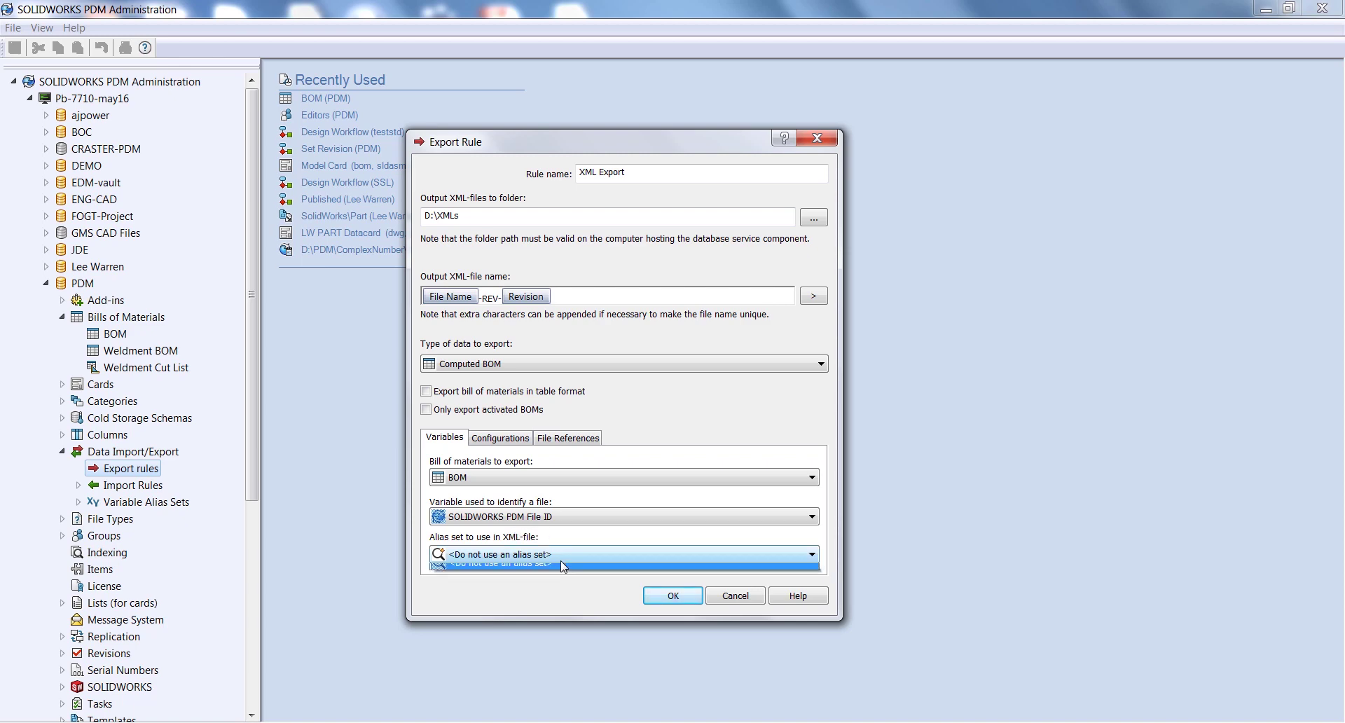
{"action": "left_click", "coordinate": [544, 558]}
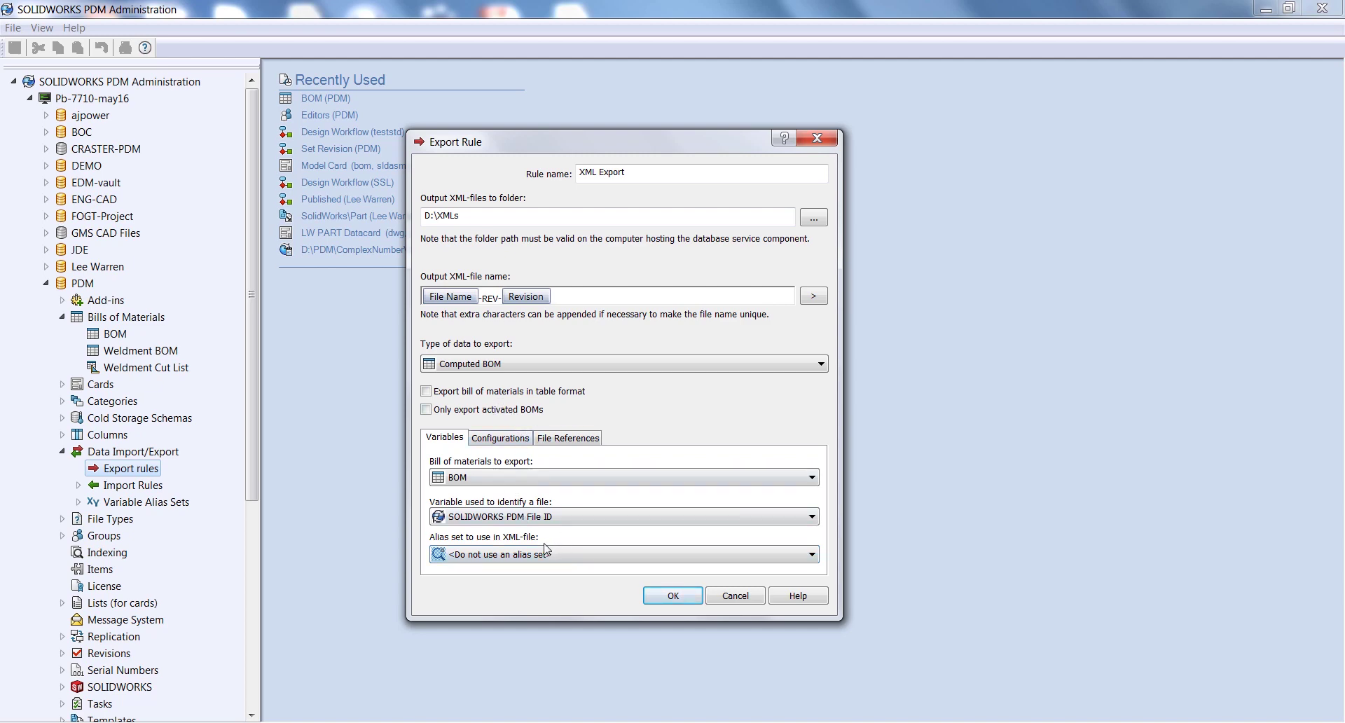
Review the rule's configuration and file reference options, then save the export rule.
{"action": "left_click", "coordinate": [511, 443]}
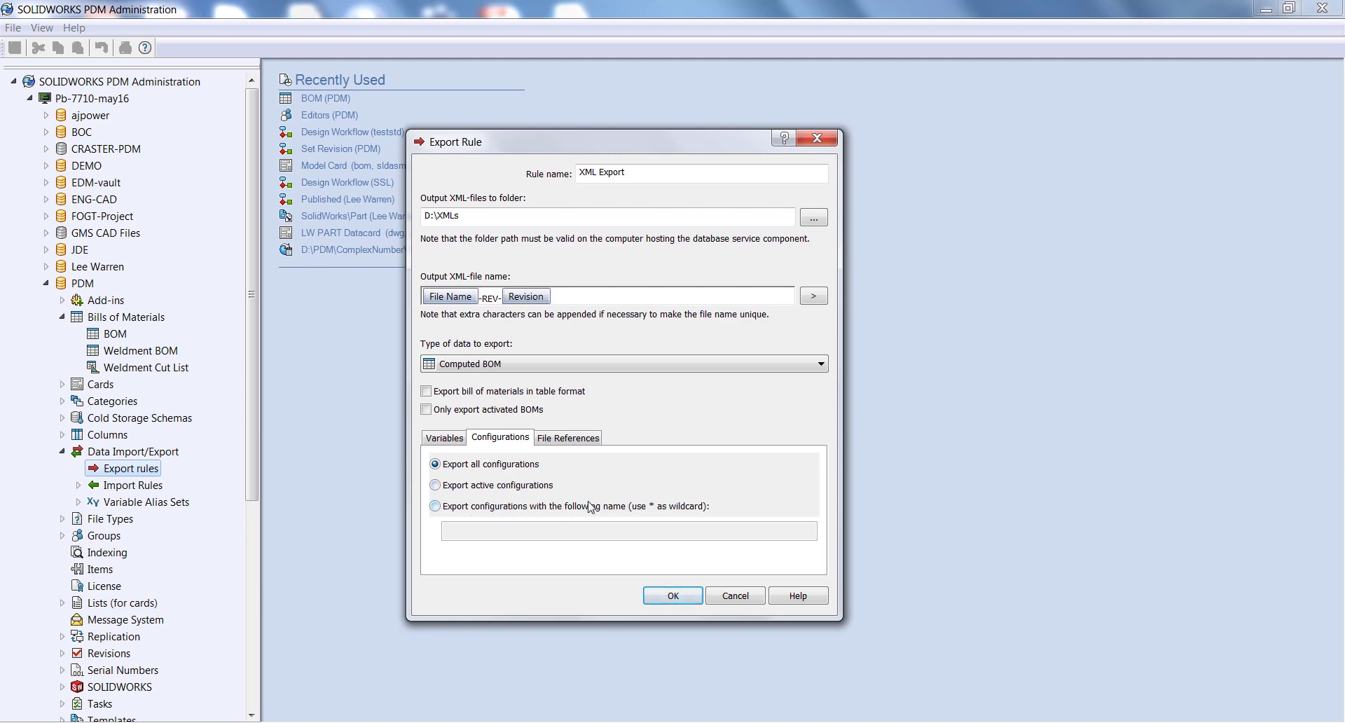
{"action": "left_click", "coordinate": [568, 437]}
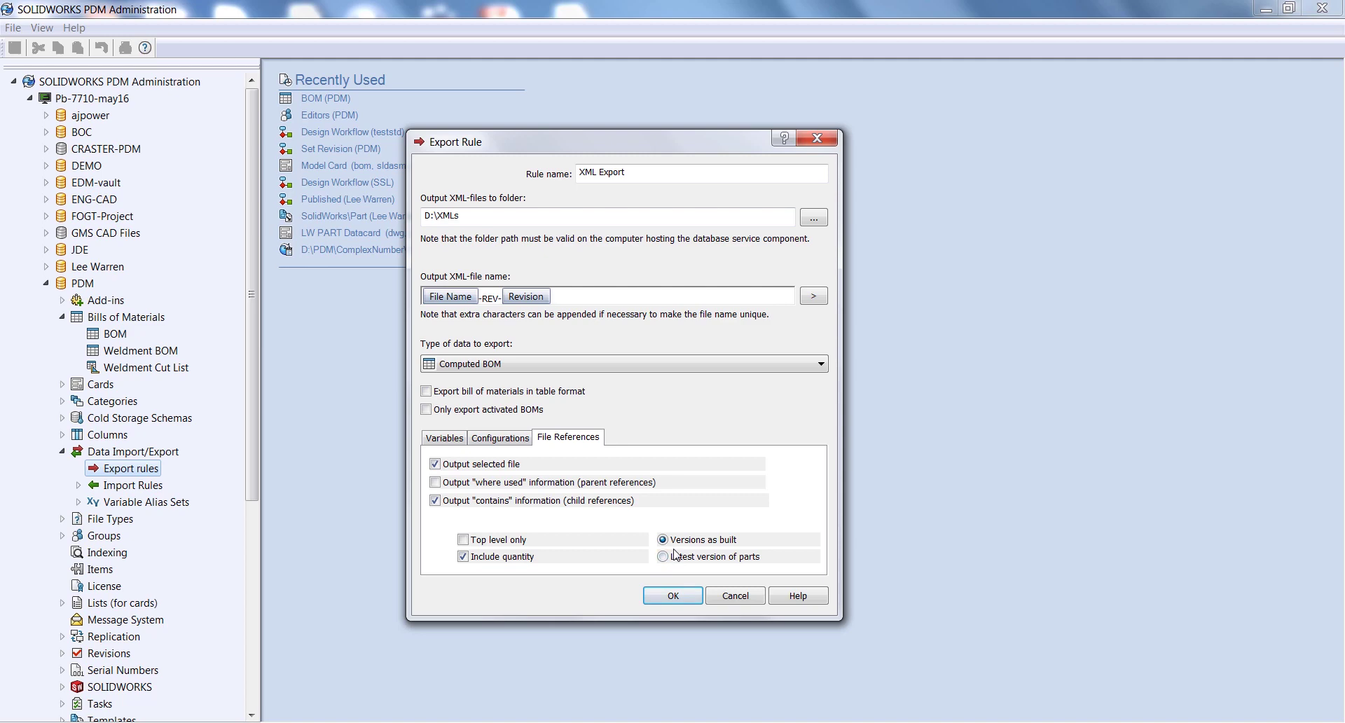
{"action": "left_click", "coordinate": [672, 595]}
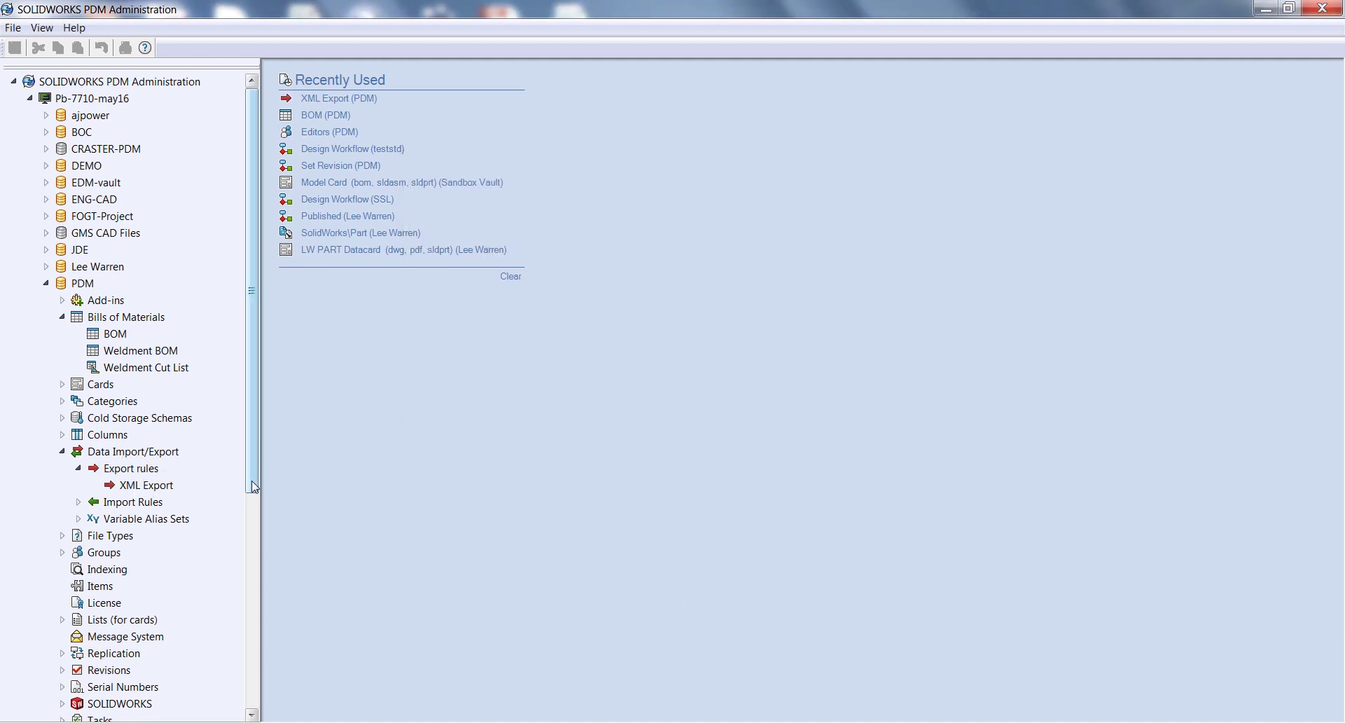
Open the PDM vault's Design Numeric workflow and the properties of its Approved transition from Pending Approval.
{"action": "scroll", "coordinate": [255, 494], "scroll_direction": "down", "scroll_amount": 5}
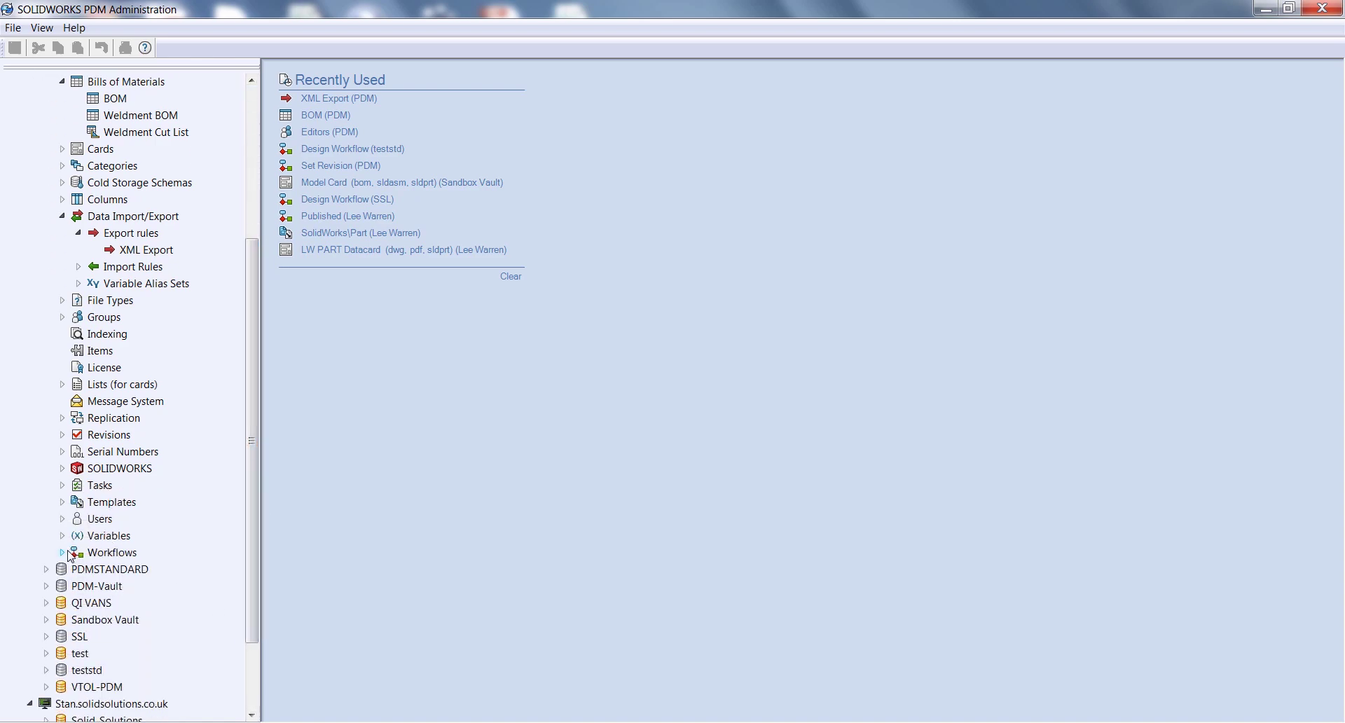
{"action": "left_click", "coordinate": [68, 551]}
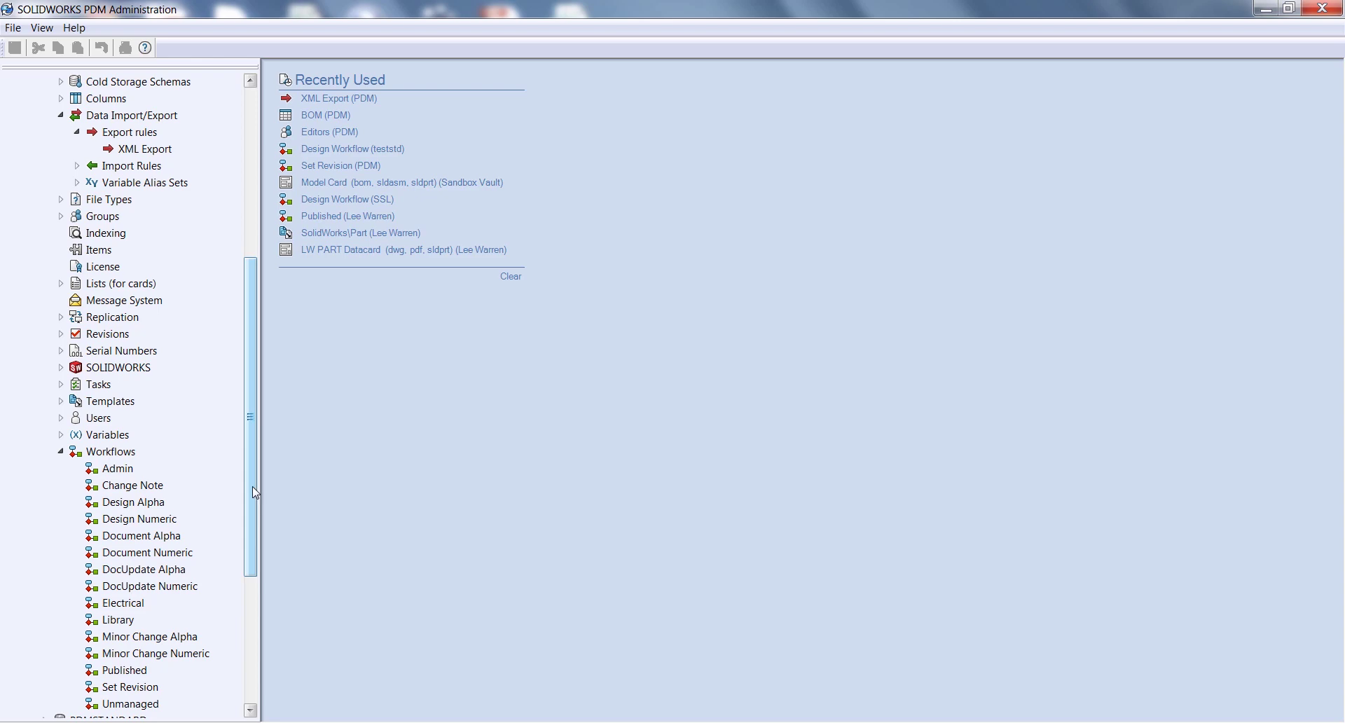
{"action": "scroll", "coordinate": [253, 497], "scroll_direction": "down", "scroll_amount": 2}
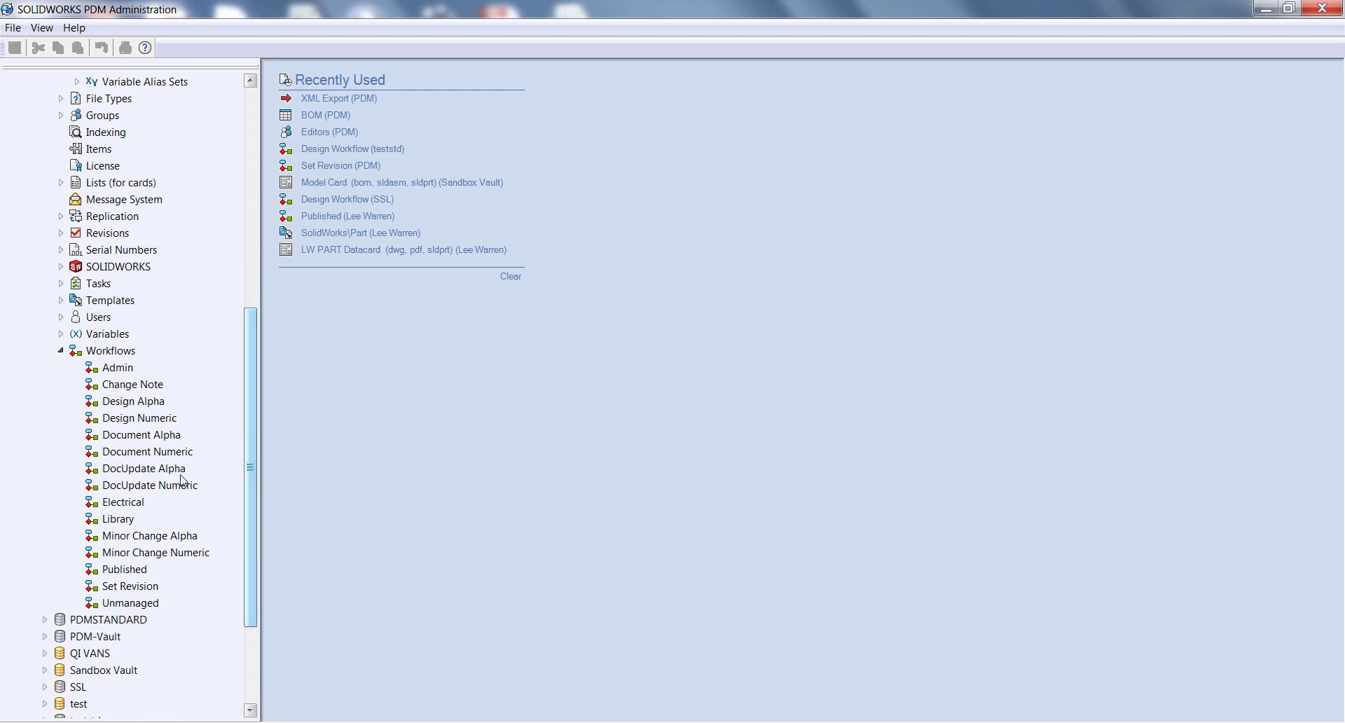
{"action": "left_click", "coordinate": [143, 421]}
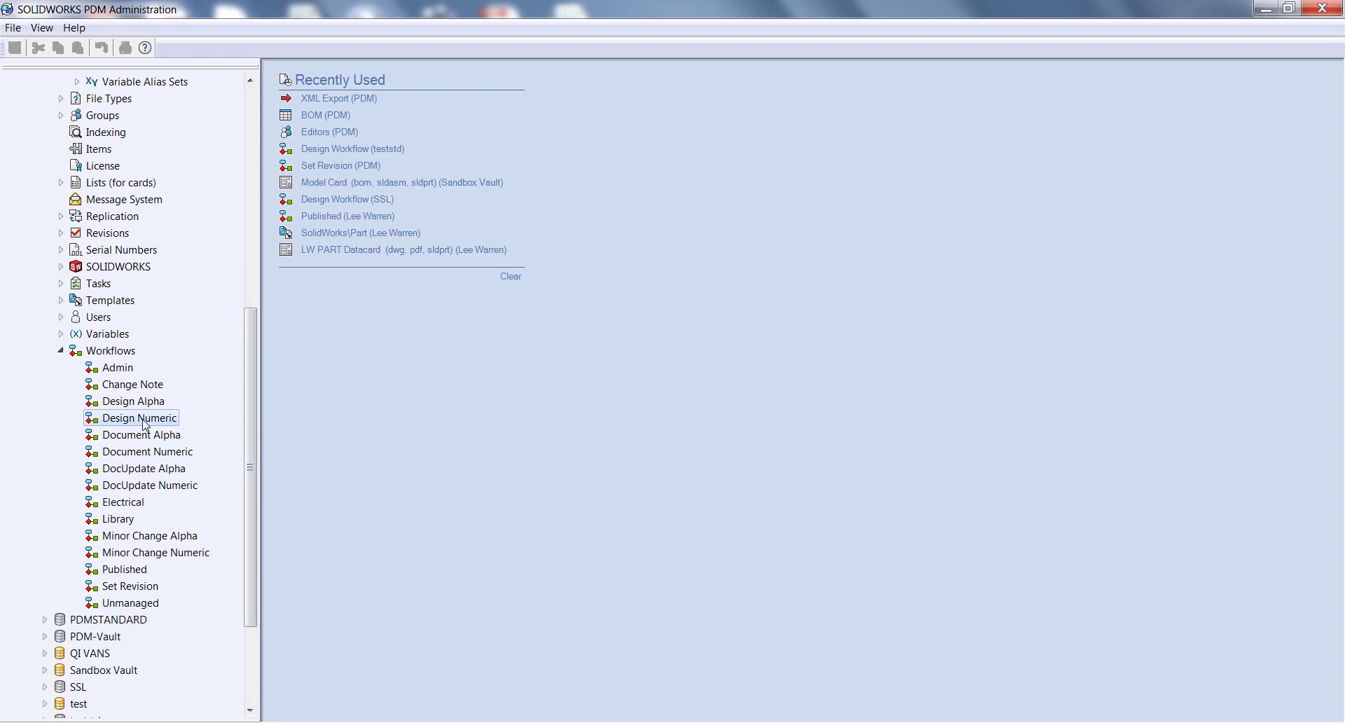
{"action": "double_click", "coordinate": [143, 421]}
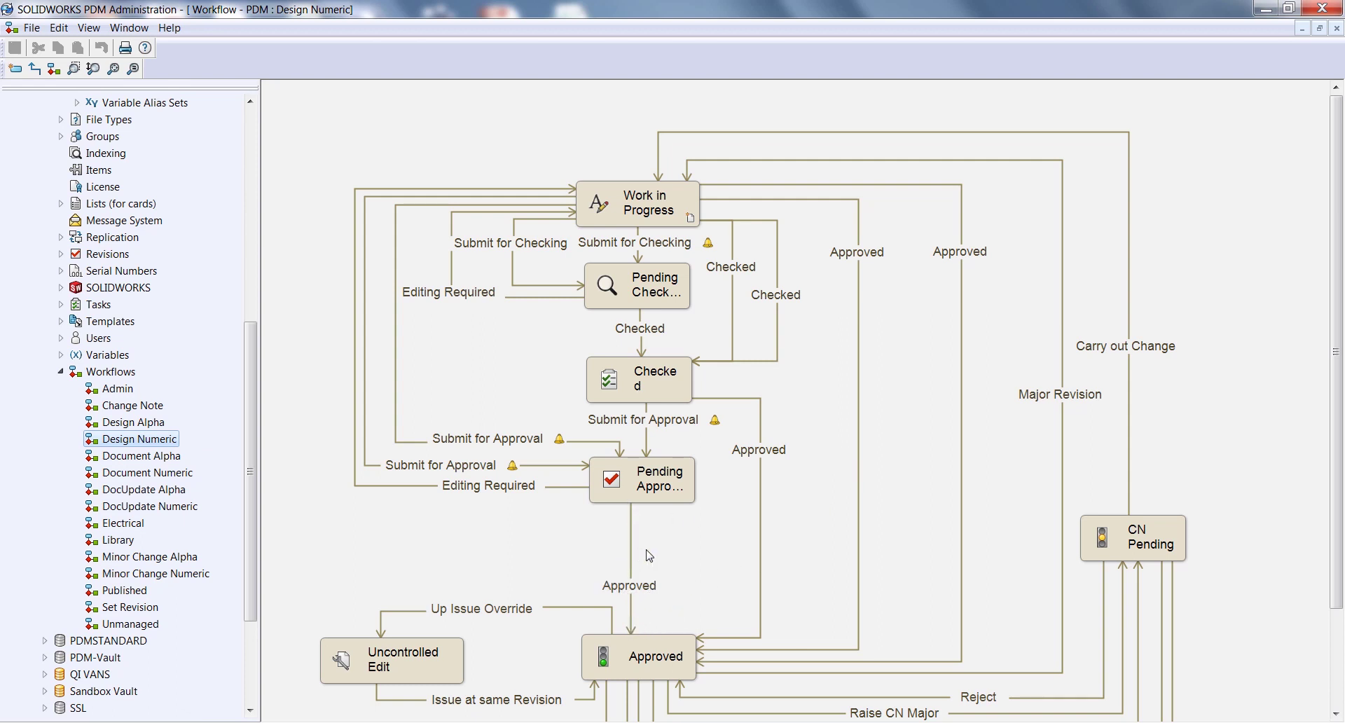
{"action": "double_click", "coordinate": [648, 592]}
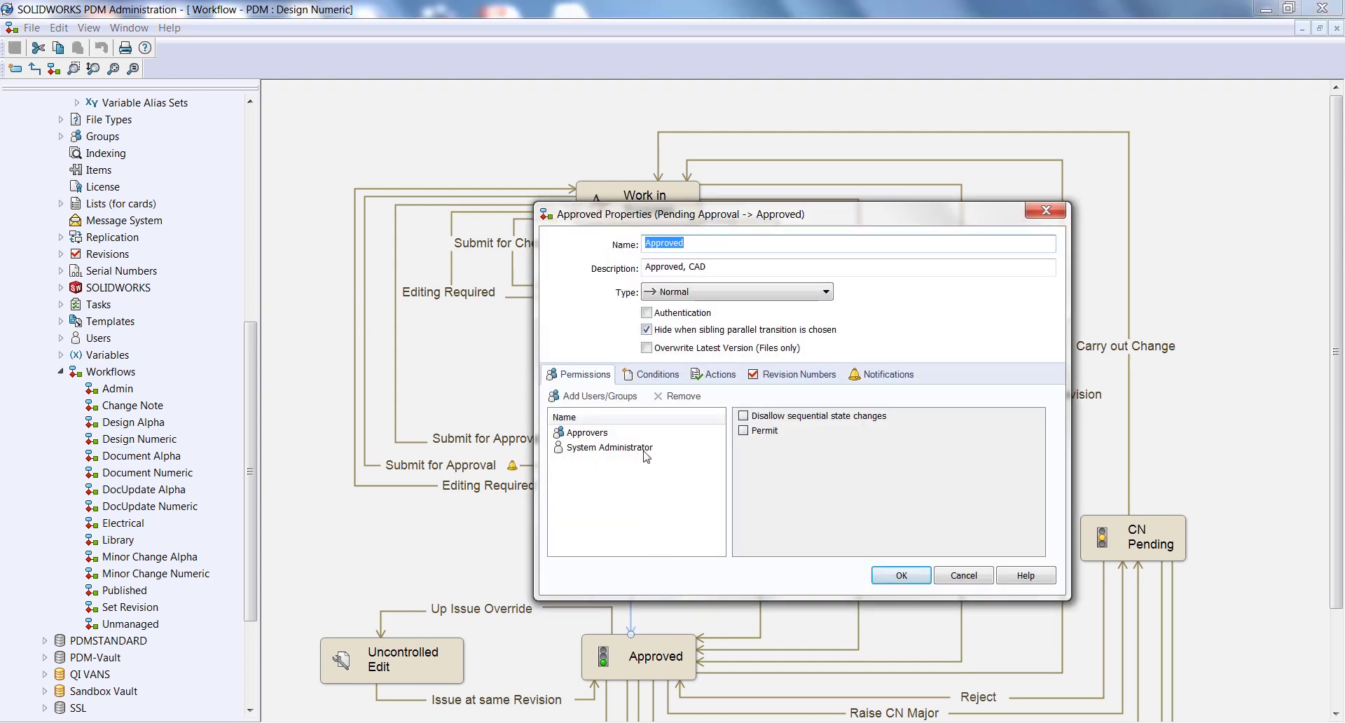
Add an Export data to XML action to the Approved transition, using the XML Export script.
{"action": "left_click", "coordinate": [716, 375]}
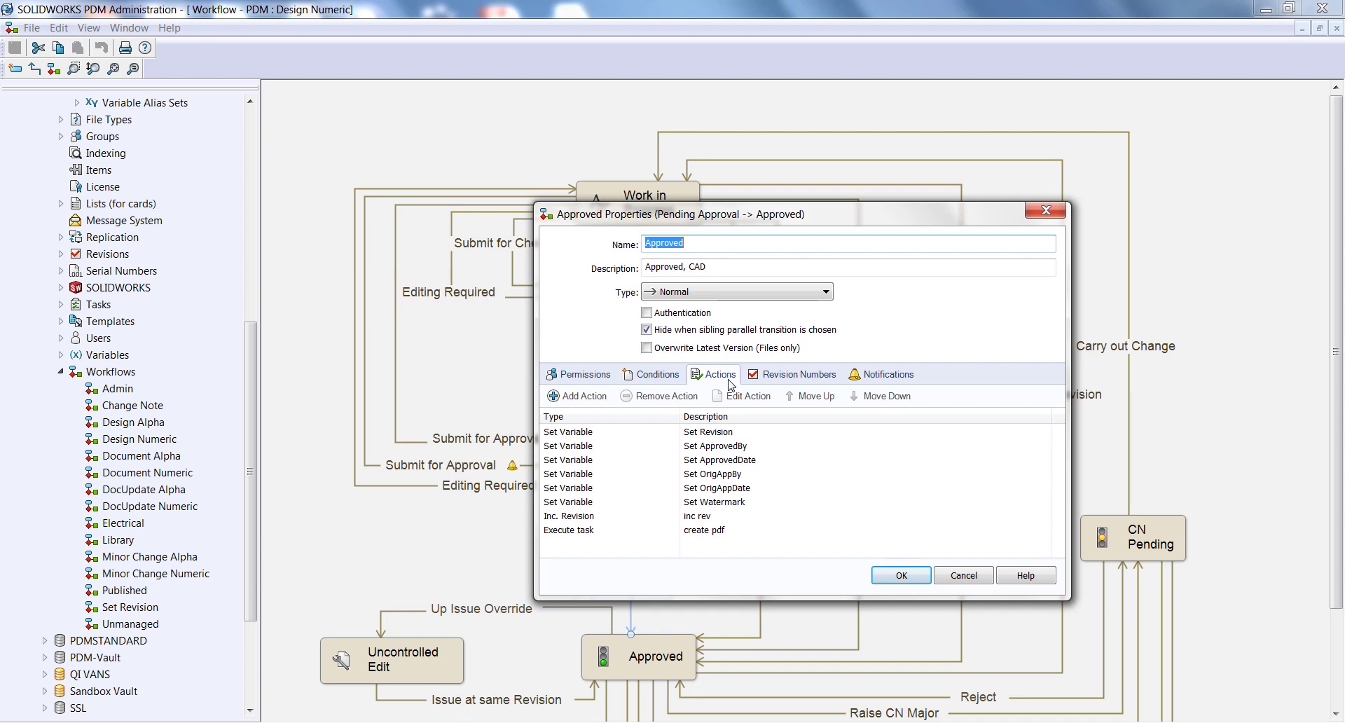
{"action": "left_click", "coordinate": [576, 395]}
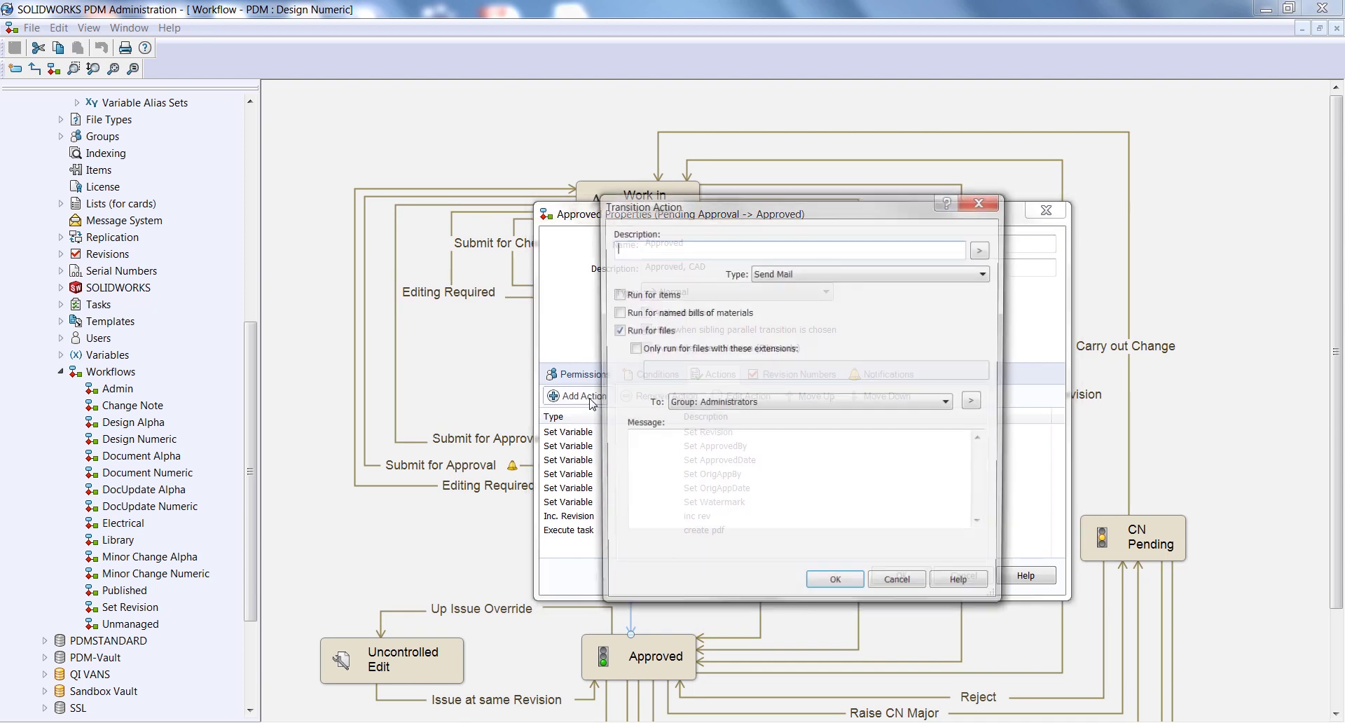
{"action": "left_click", "coordinate": [780, 273]}
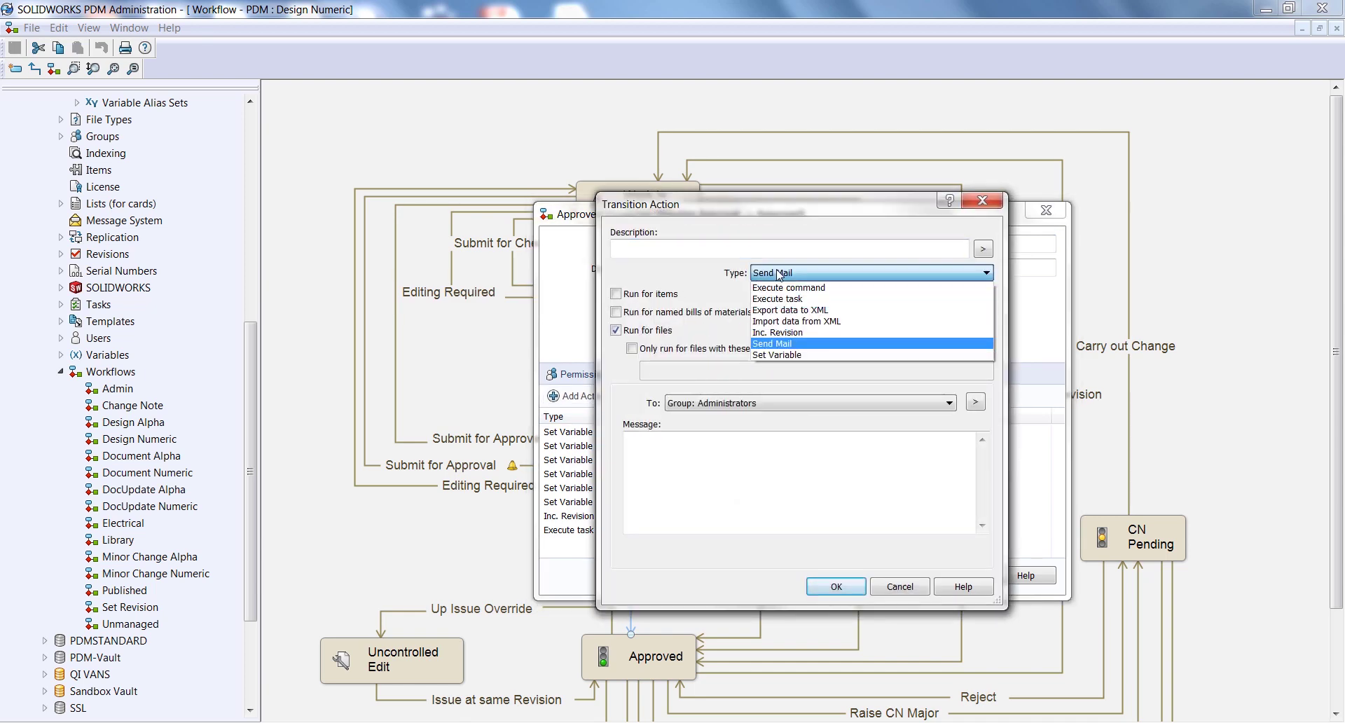
{"action": "left_click", "coordinate": [811, 310]}
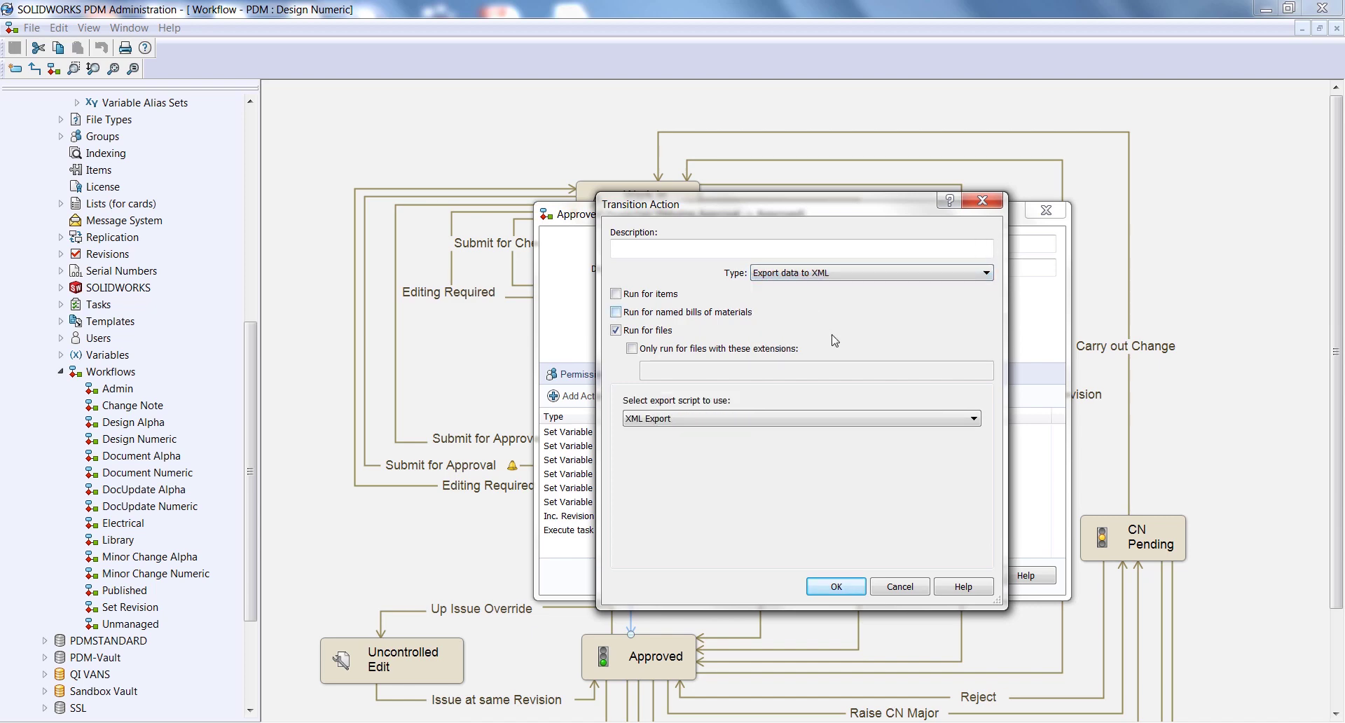
{"action": "left_click", "coordinate": [788, 420]}
{"action": "left_click", "coordinate": [785, 421]}
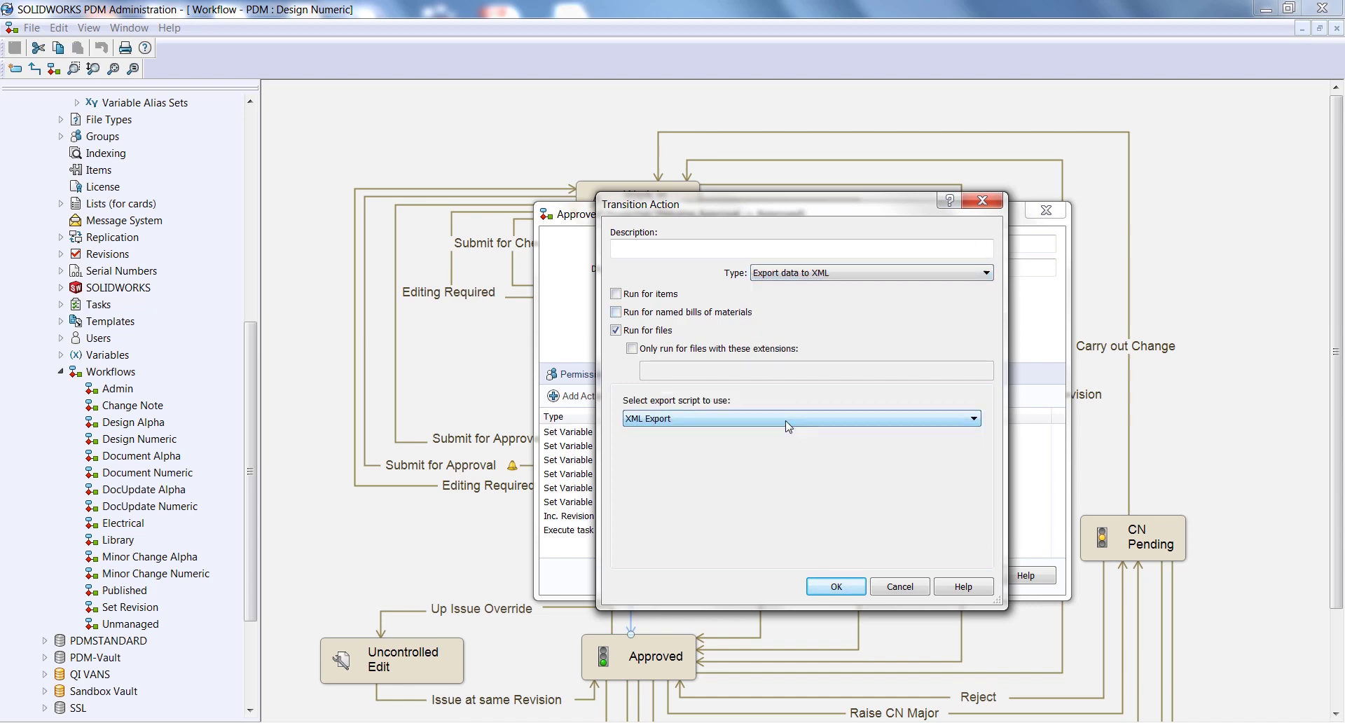
Restrict the export action to files with the sldasm extension and save the action.
{"action": "left_click", "coordinate": [704, 356]}
{"action": "left_click", "coordinate": [690, 370]}
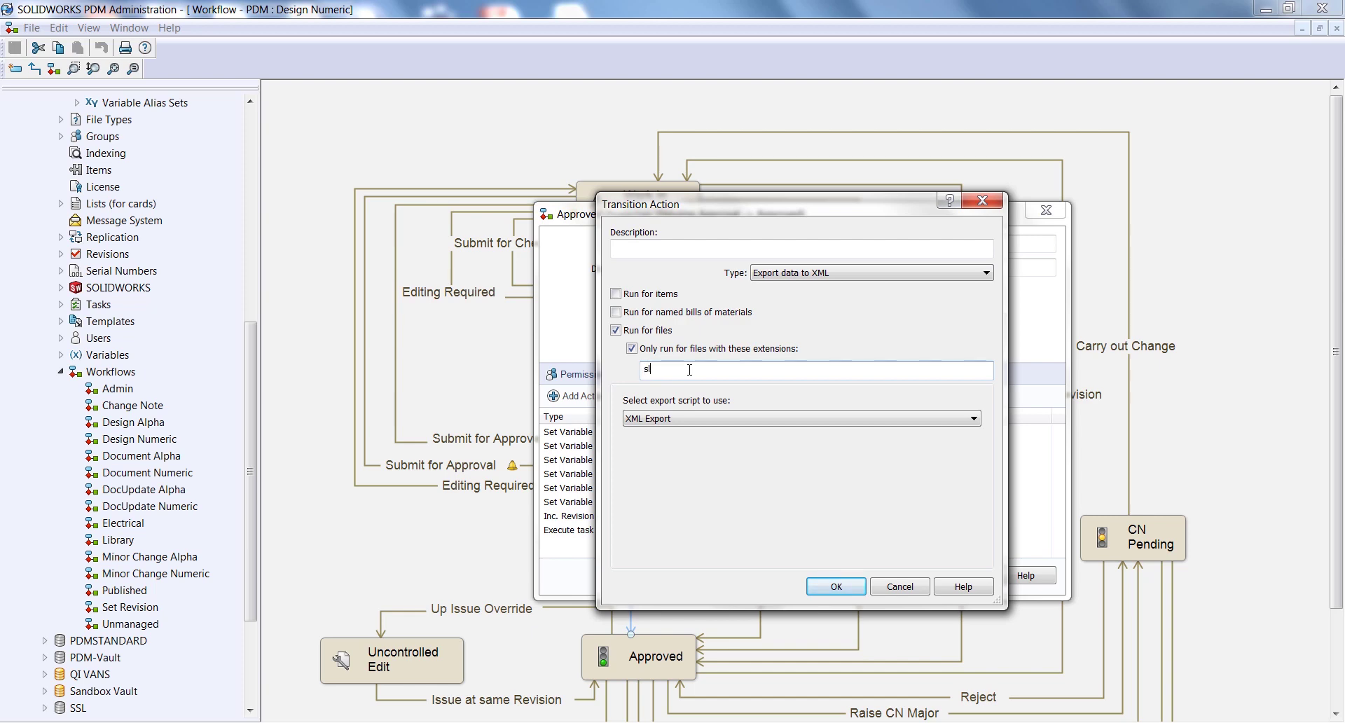
{"action": "type", "text": "sldasm"}
{"action": "left_click", "coordinate": [837, 586]}
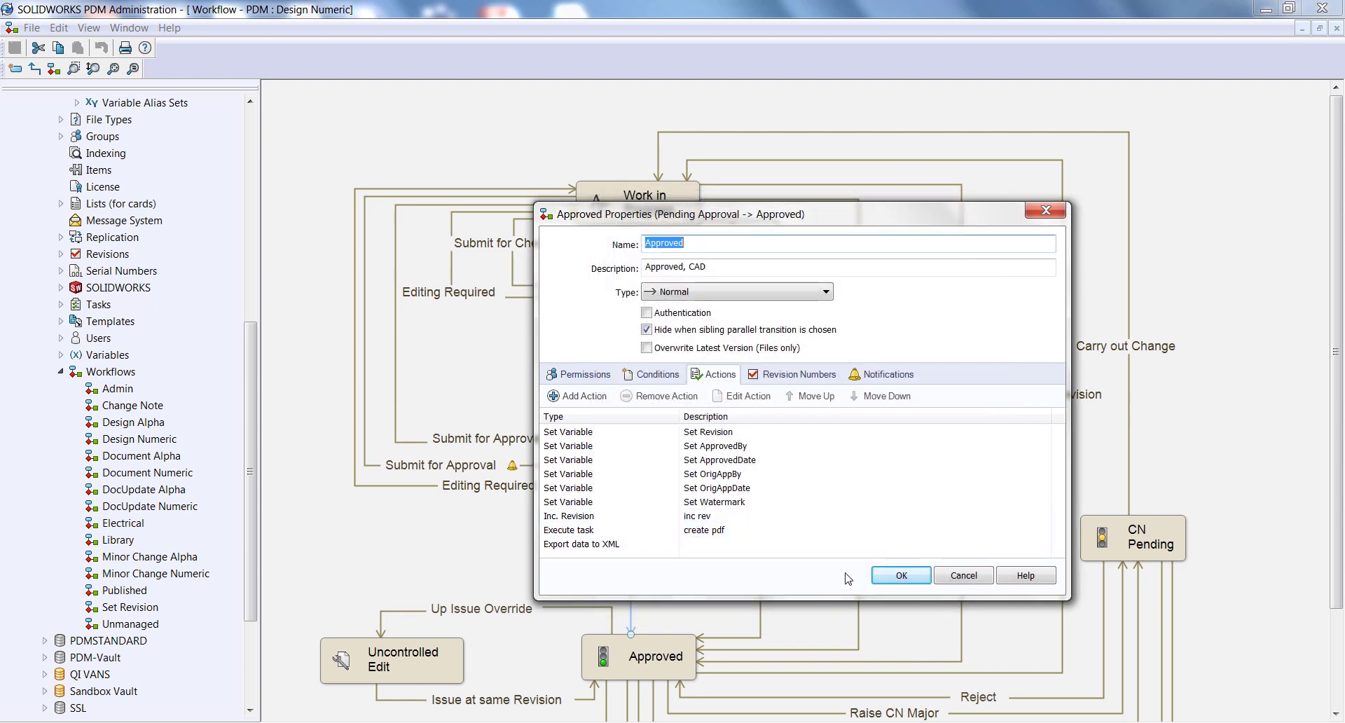
Accept the transition's properties and straighten its line between the Pending Approval and Approved states.
{"action": "left_click", "coordinate": [896, 576]}
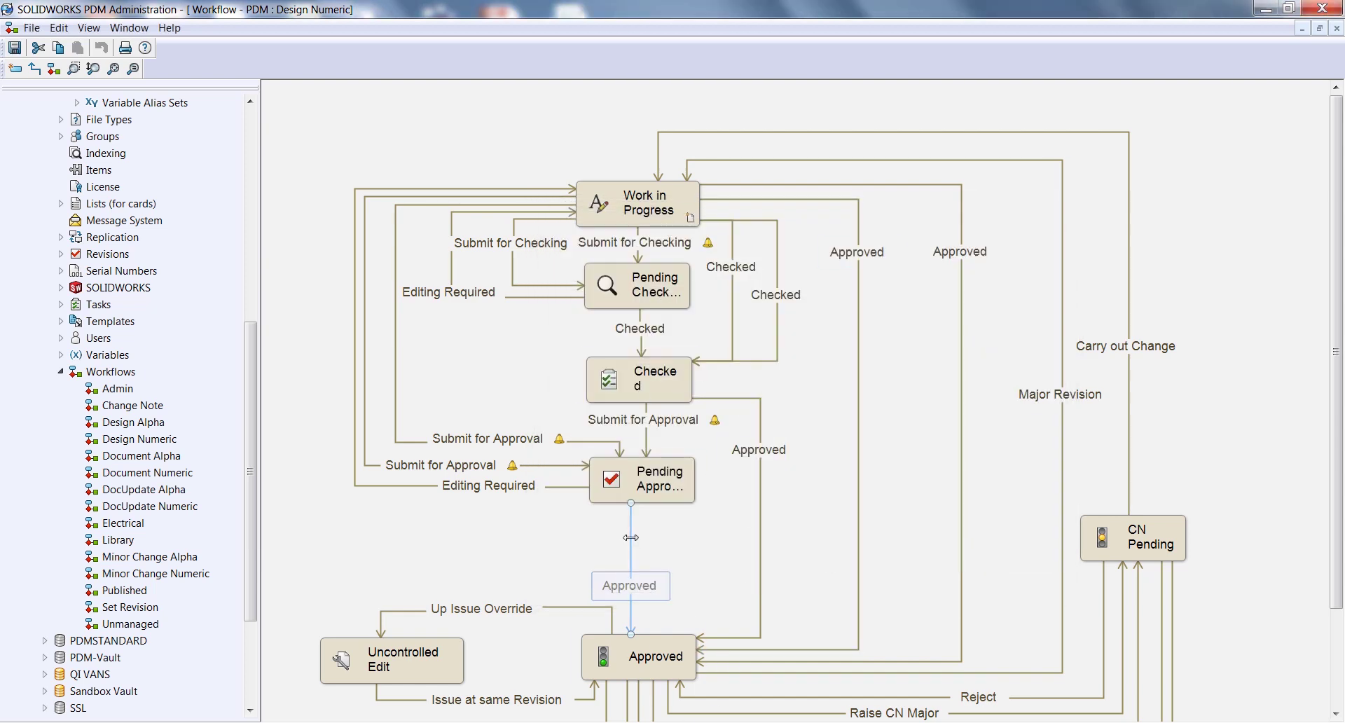
{"action": "left_click_drag", "start_coordinate": [630, 538], "coordinate": [642, 537]}
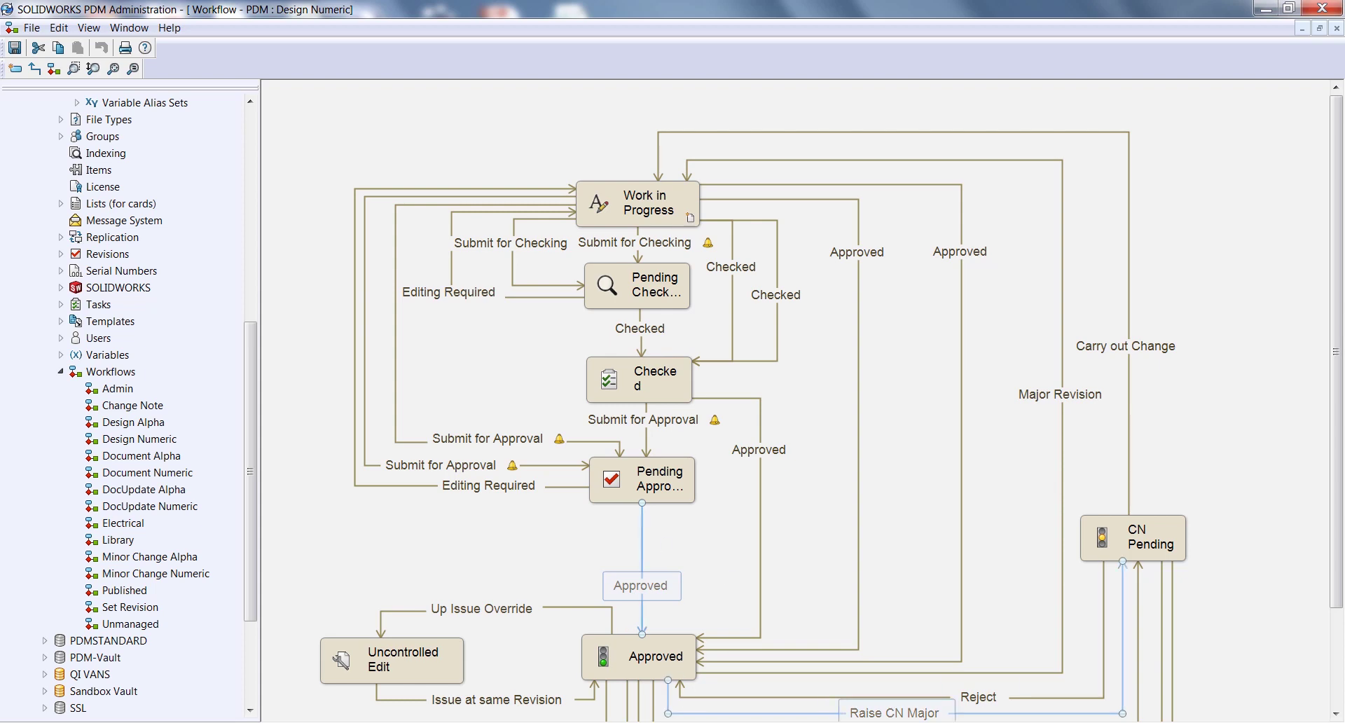
Switch to Internet Explorer and examine the BOM header columns, configurations and part rows in the exported Control box-new.XML.
{"action": "mouse_move", "coordinate": [908, 722]}
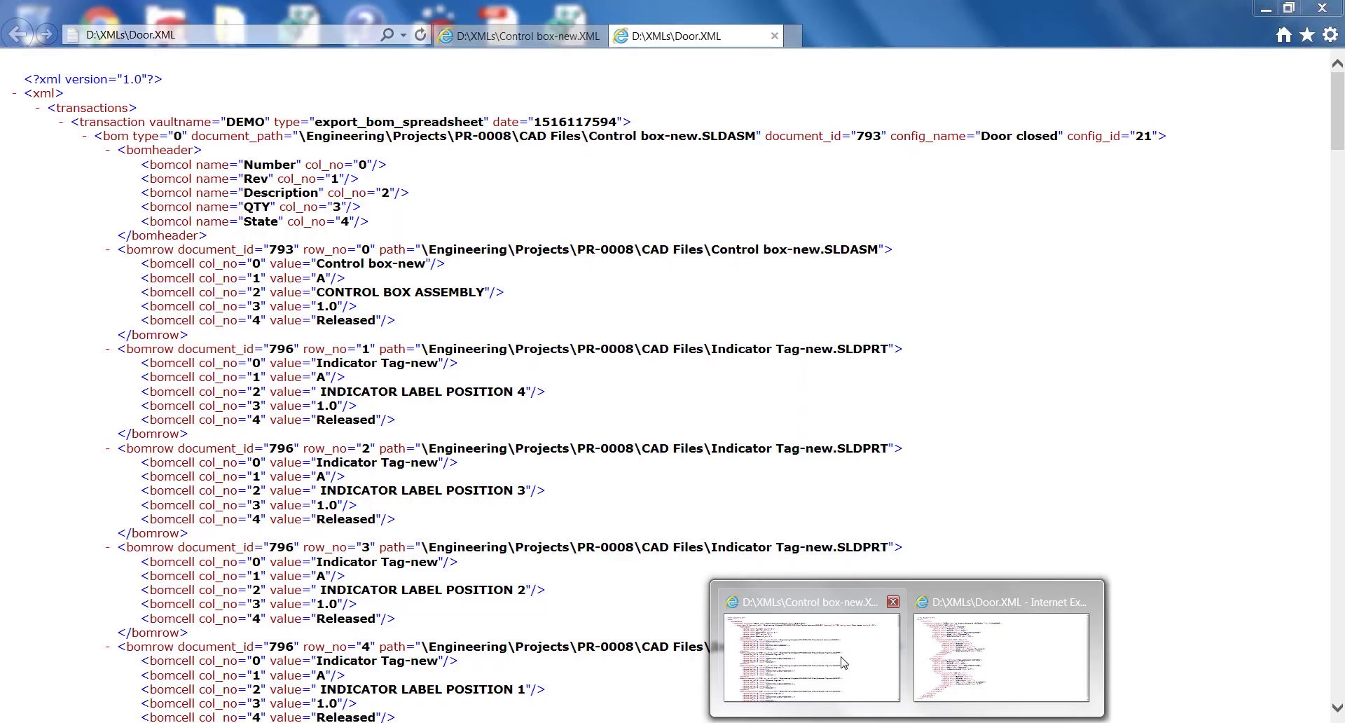
{"action": "left_click", "coordinate": [843, 662]}
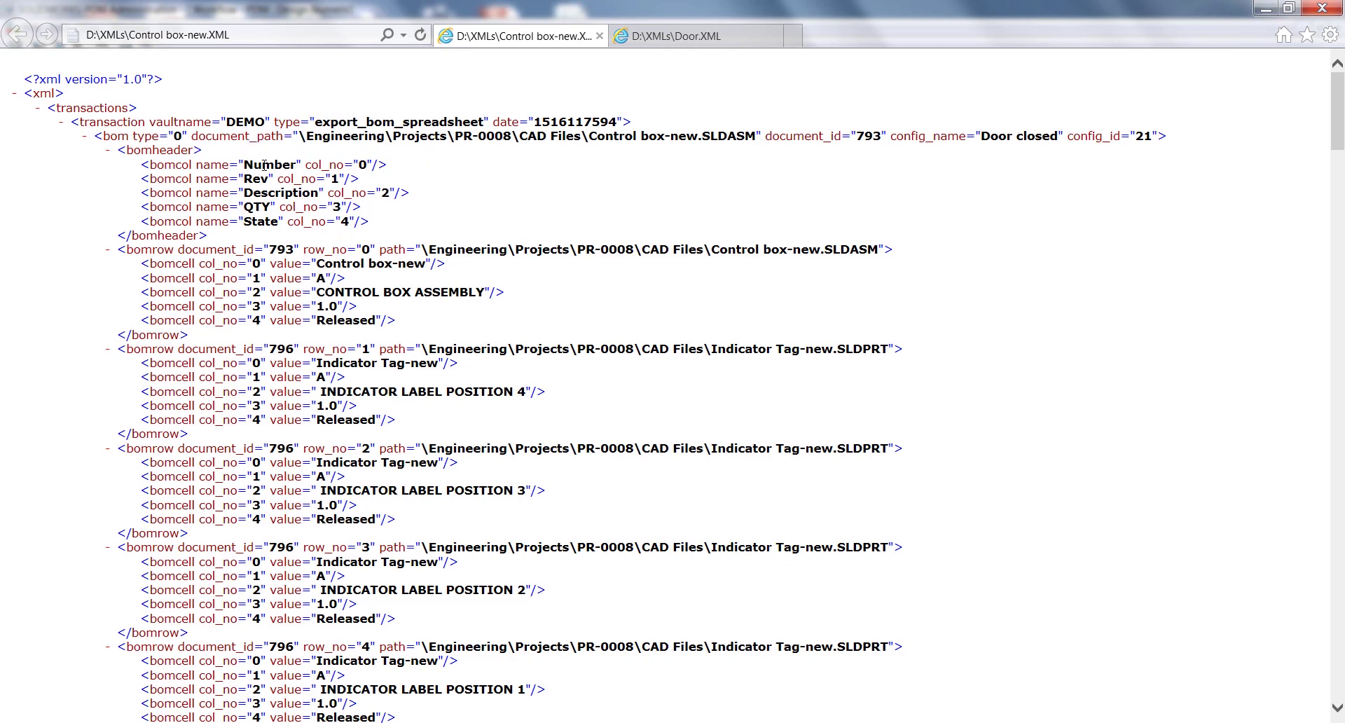
{"action": "double_click", "coordinate": [363, 165]}
{"action": "middle_click", "coordinate": [616, 313]}
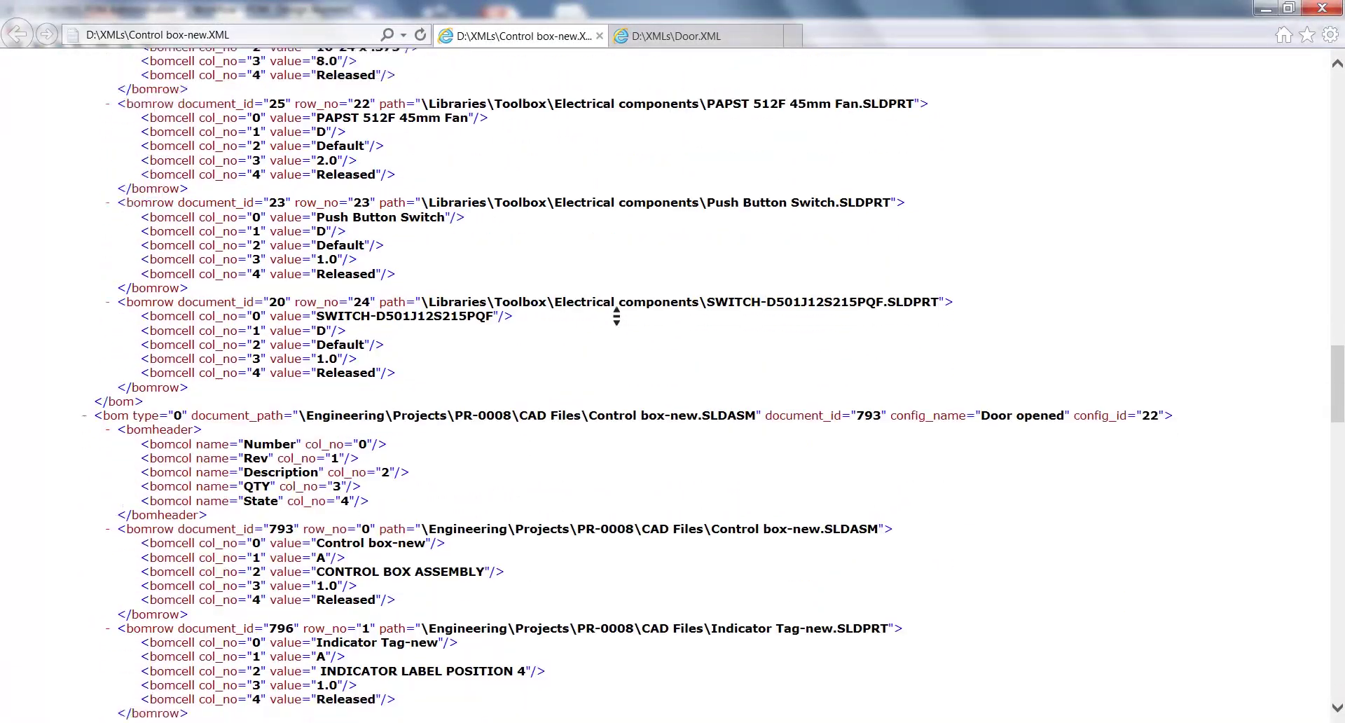
{"action": "scroll", "coordinate": [616, 316], "scroll_direction": "down", "scroll_amount": 1}
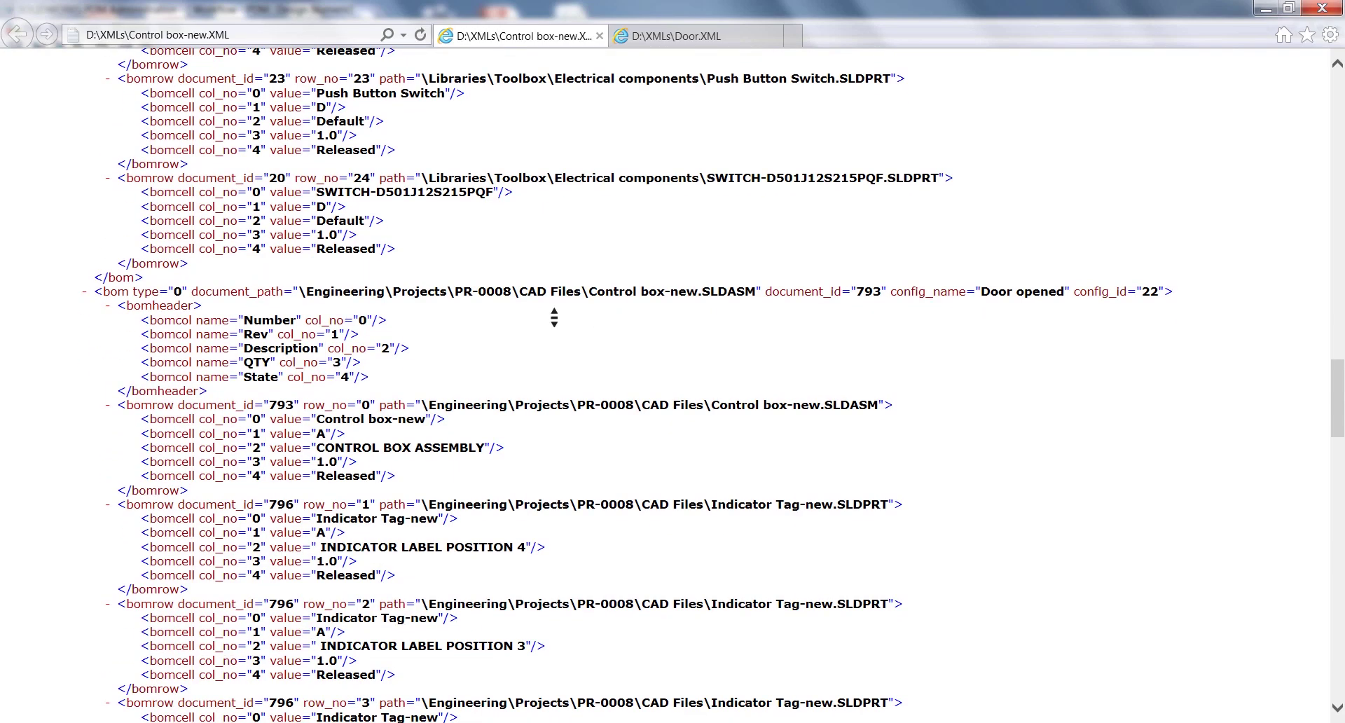
{"action": "middle_click", "coordinate": [742, 342]}
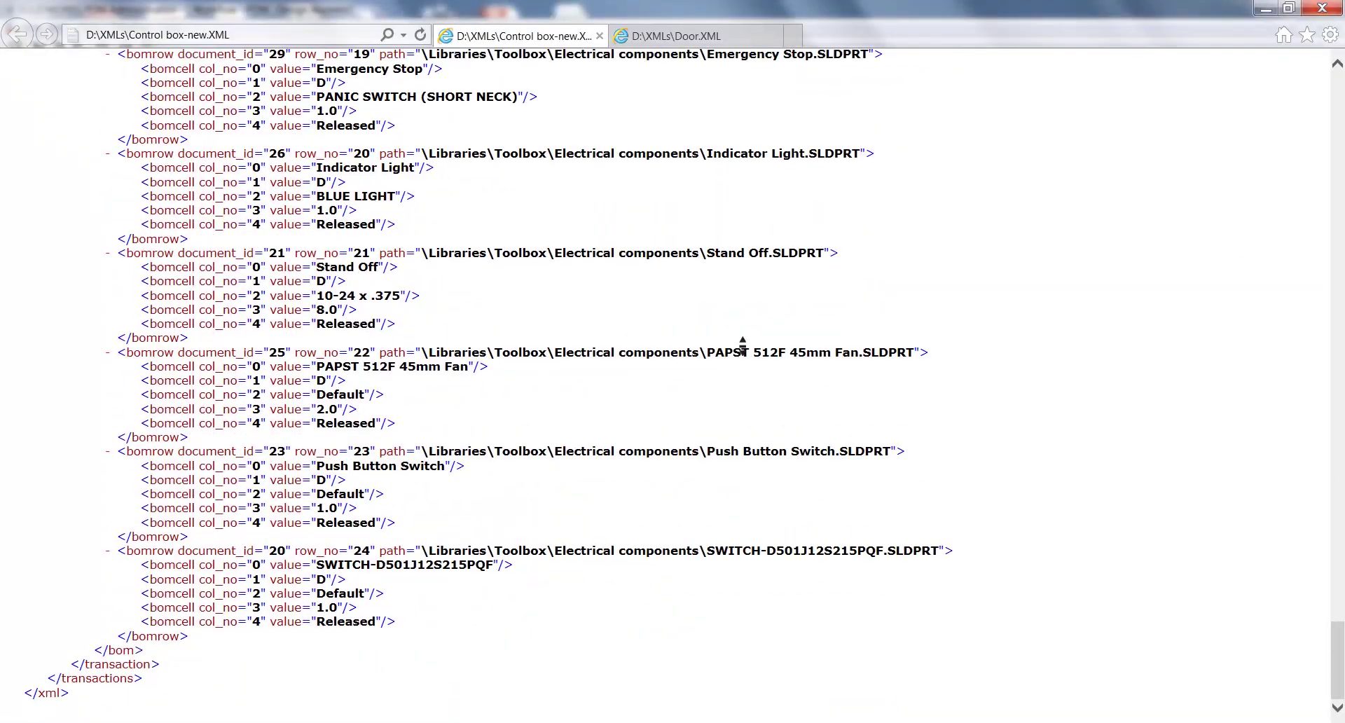
{"action": "scroll", "coordinate": [743, 345], "scroll_direction": "up", "scroll_amount": 20}
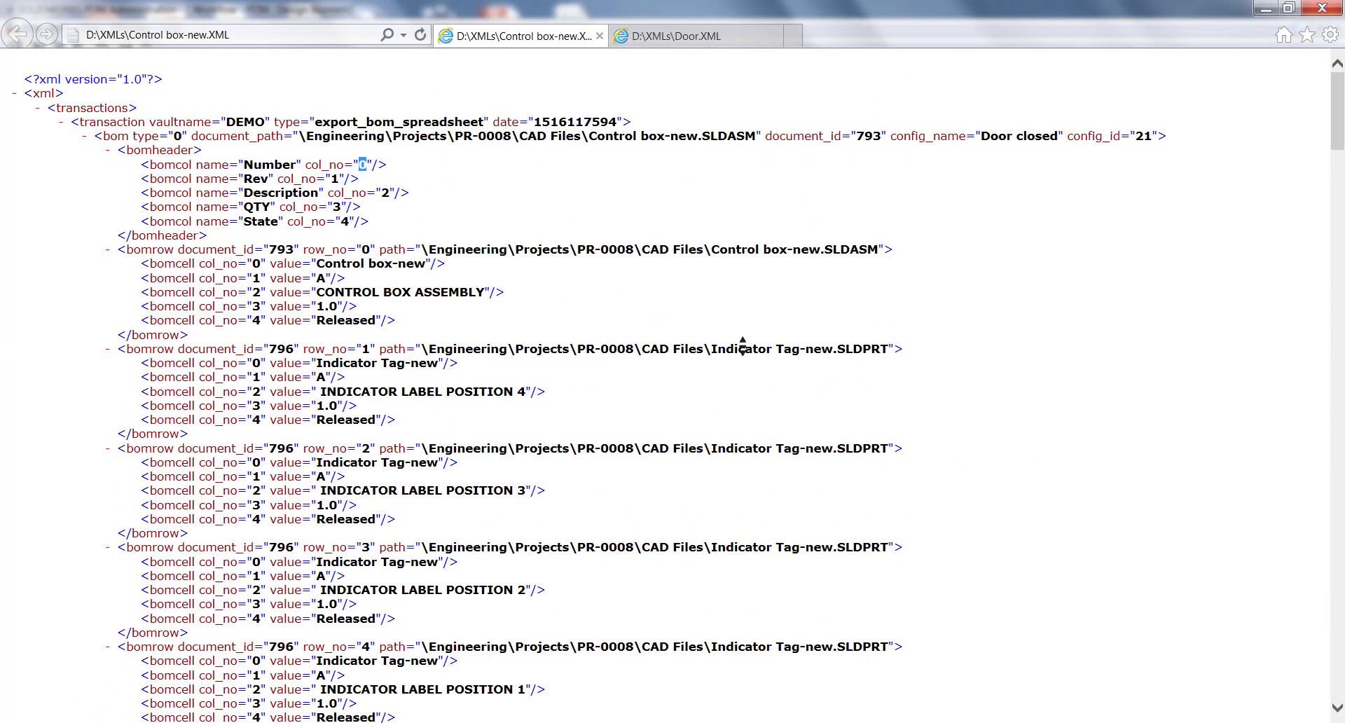
{"action": "middle_click", "coordinate": [743, 347]}
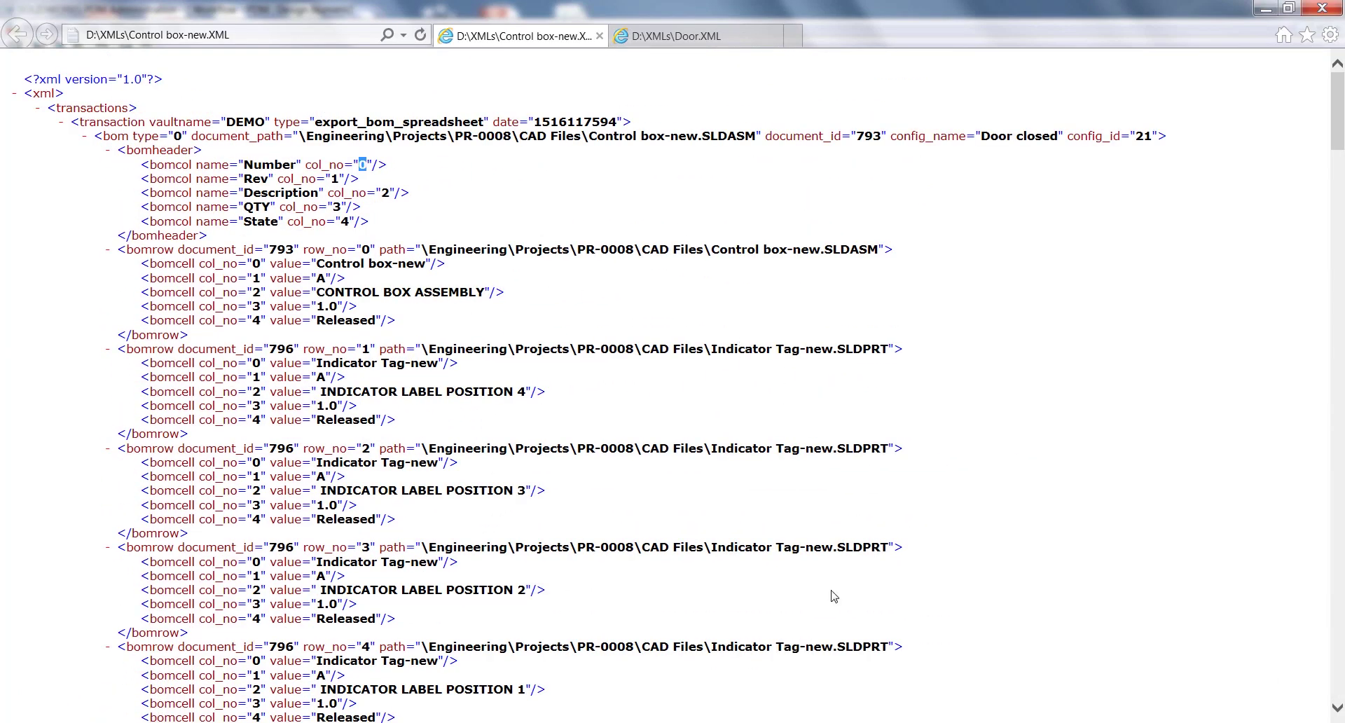